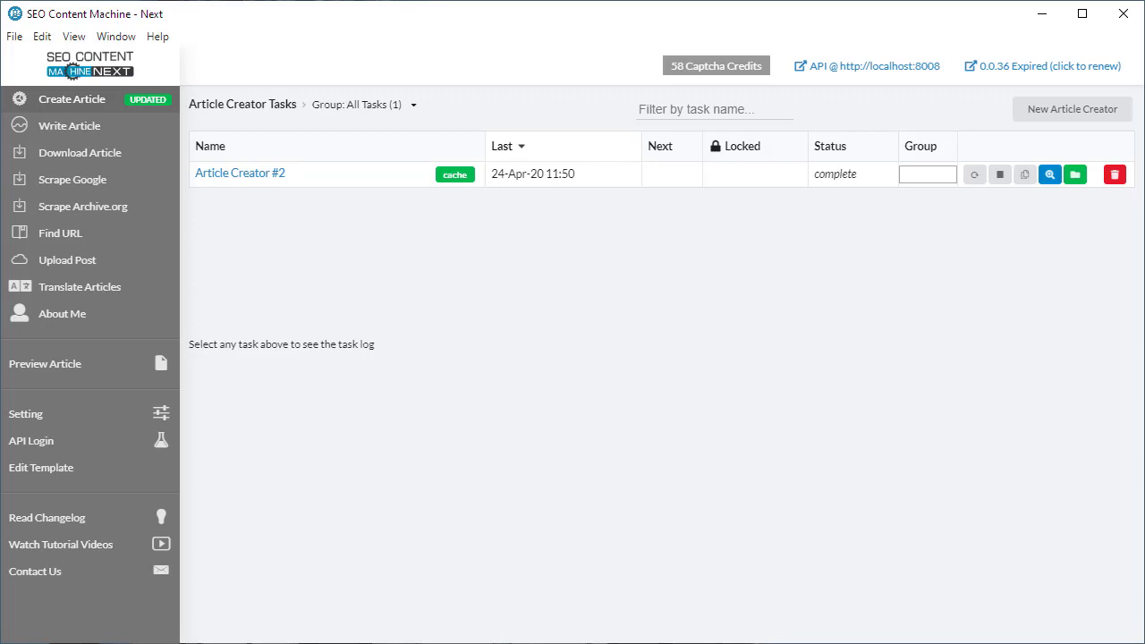
click(80, 414)
scroll(484, 456, down, 1)
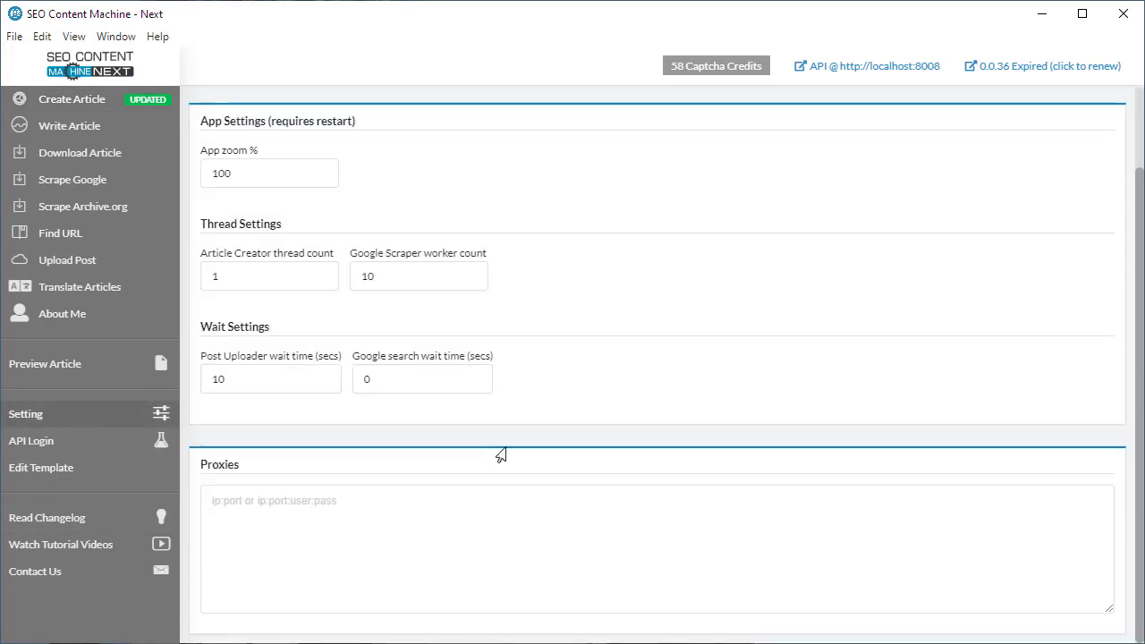
click(327, 515)
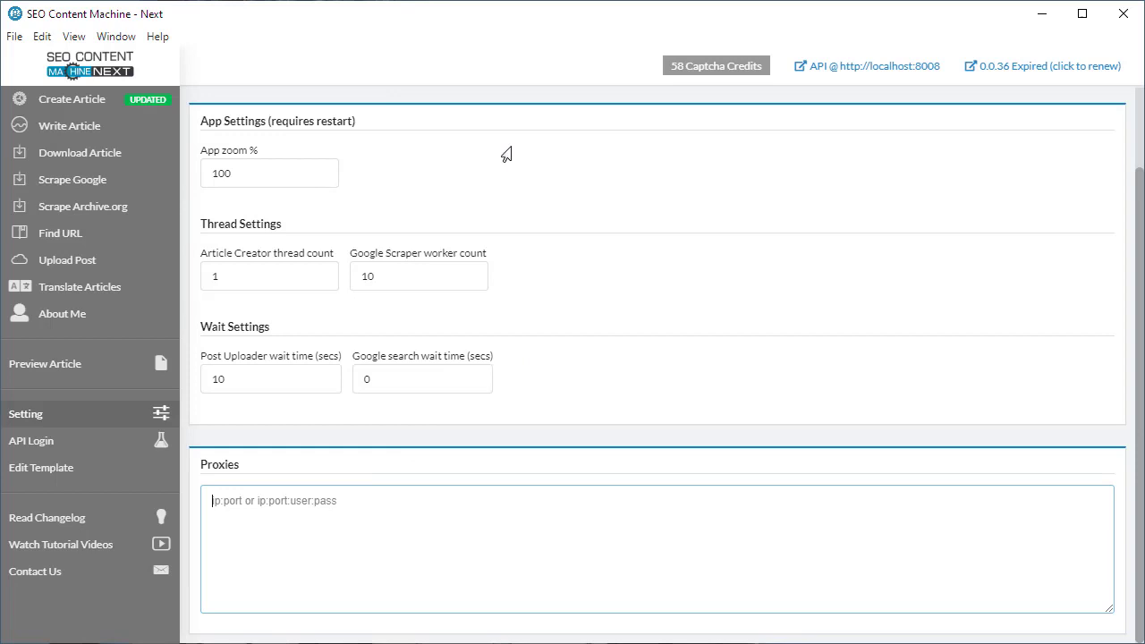
Cut the Google Scraper worker count from 10 down to 1
click(266, 369)
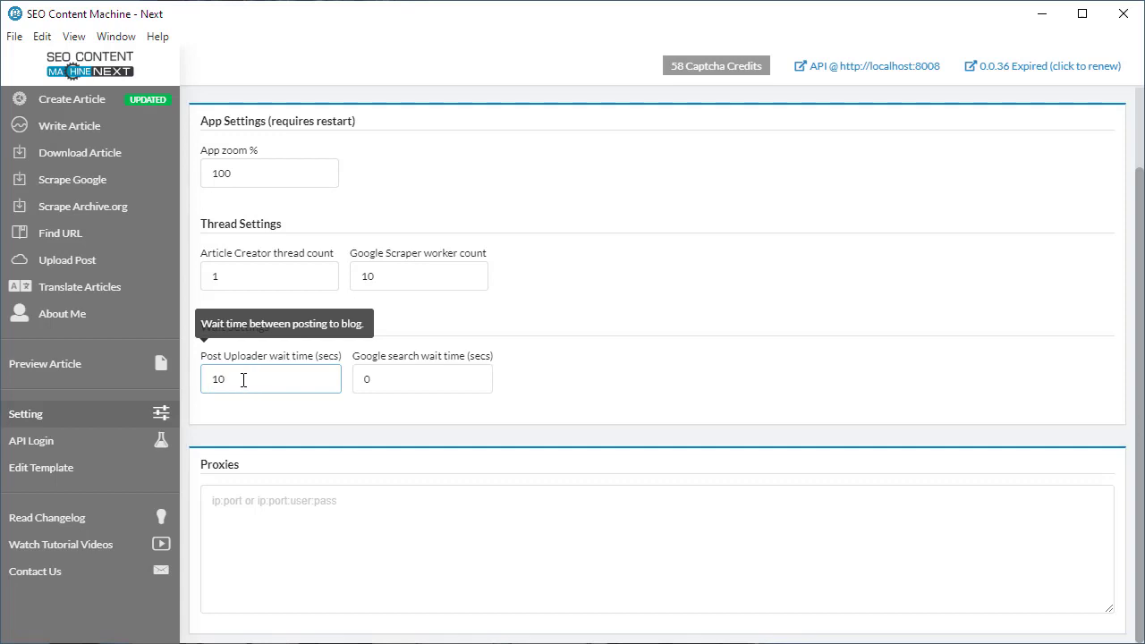
click(429, 280)
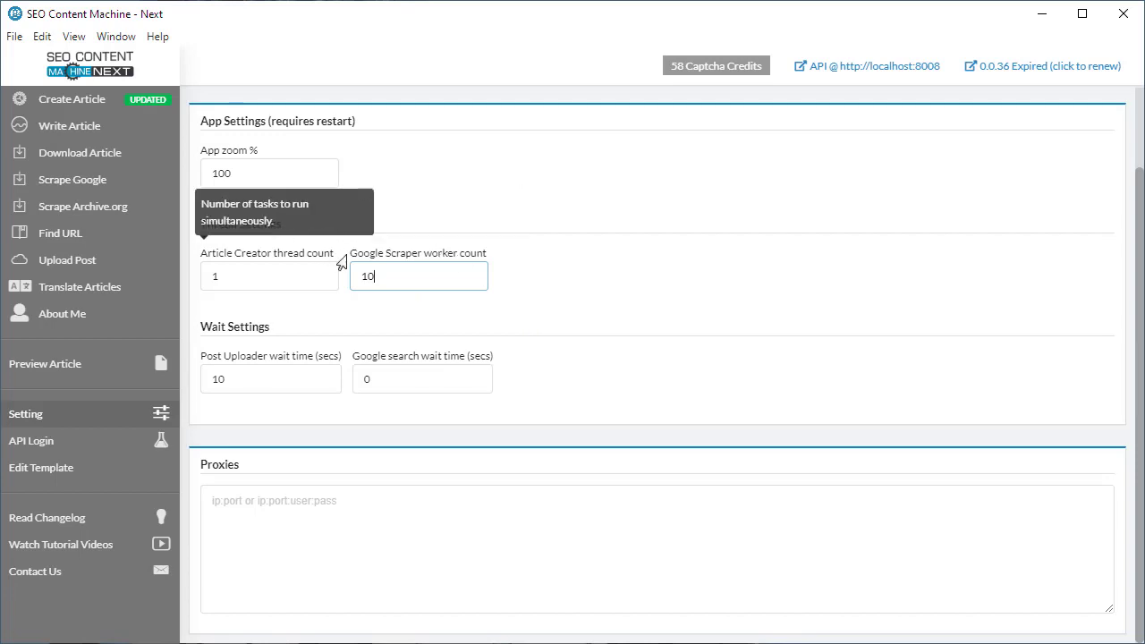
key(BackSpace)
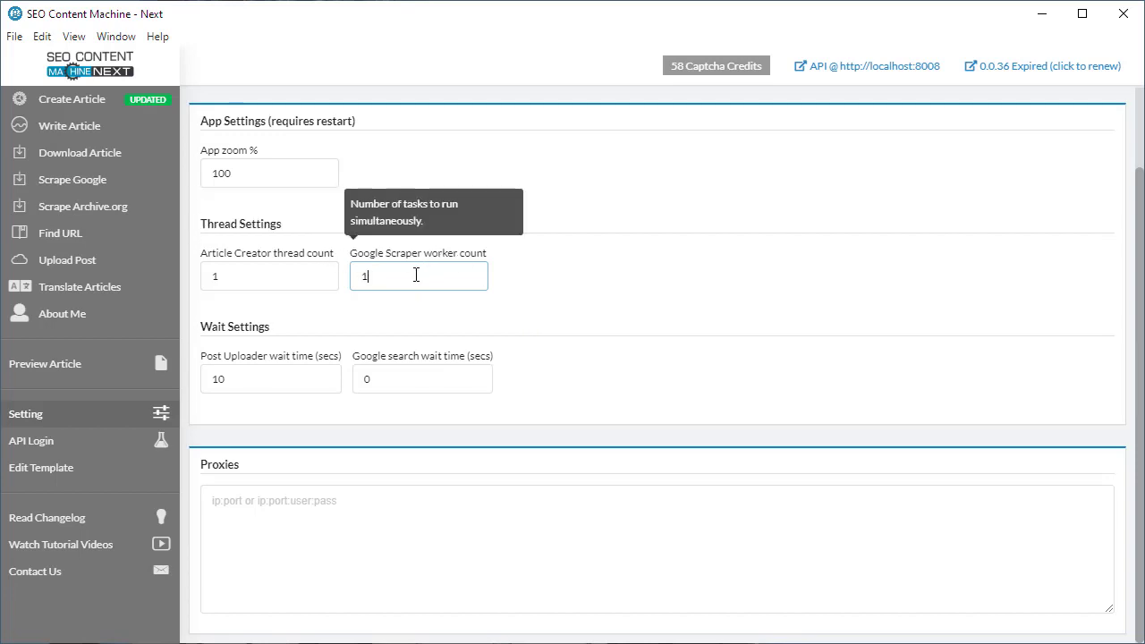
Open the Article Creator #2 task and scroll down to its Article Settings
click(95, 105)
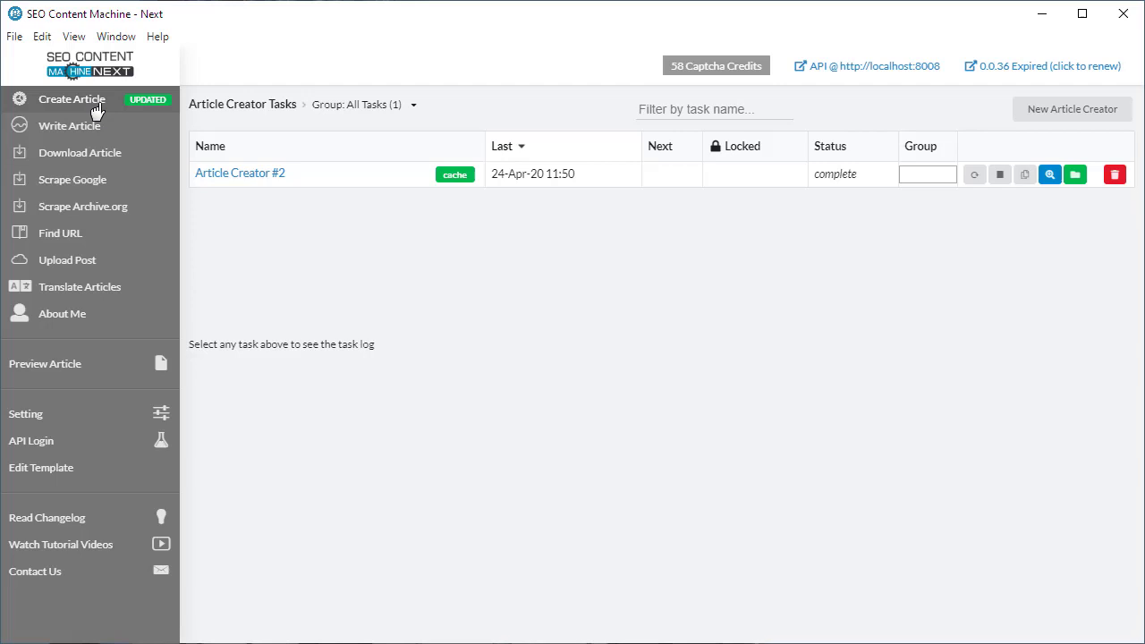
click(224, 174)
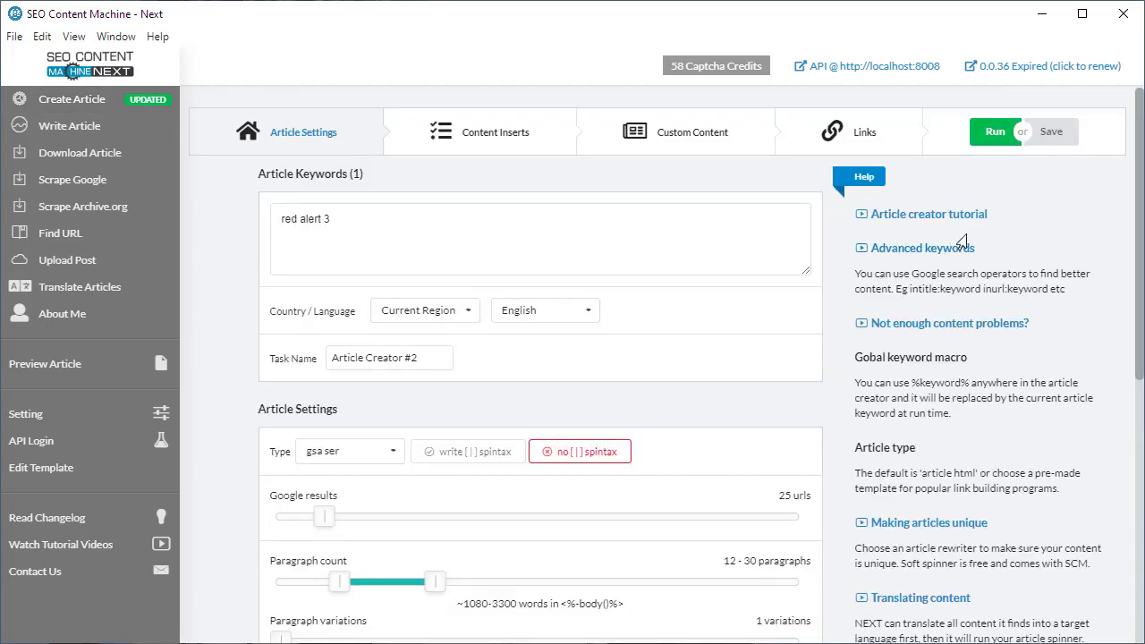
scroll(1129, 220, down, 2)
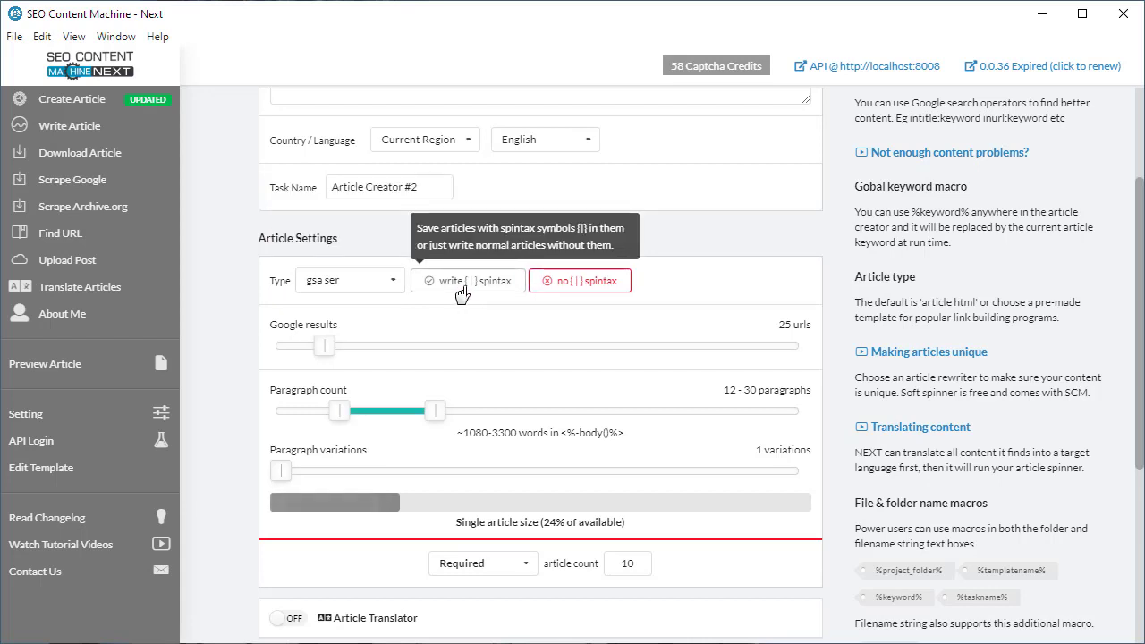
Make Article Creator #2 write spintax and set Google results to 28 urls
click(463, 294)
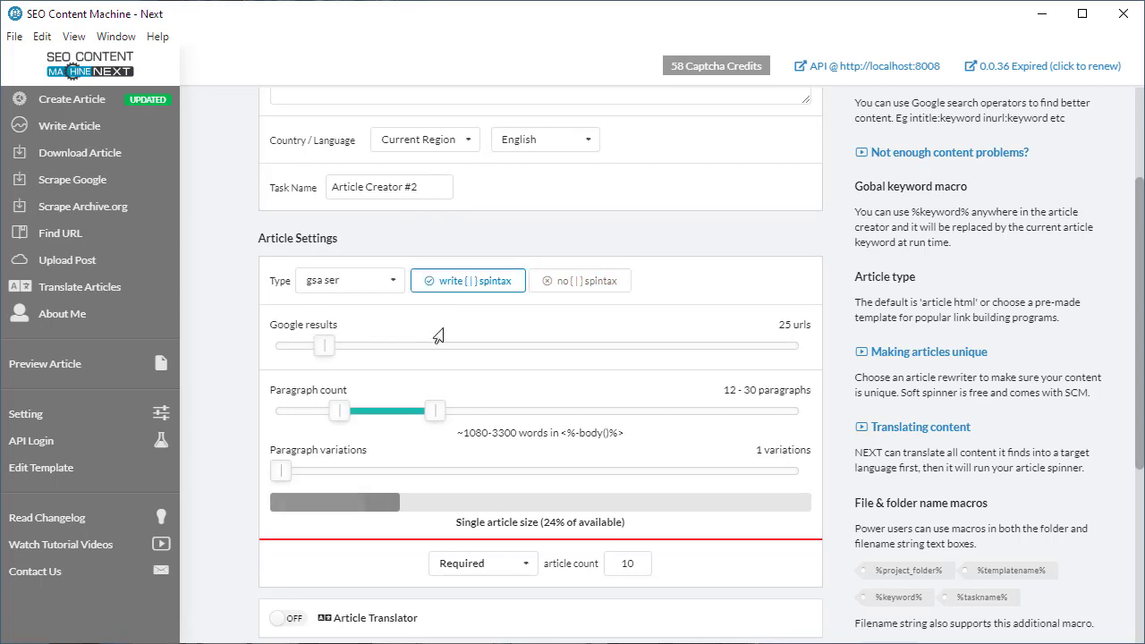
scroll(450, 345, up, 1)
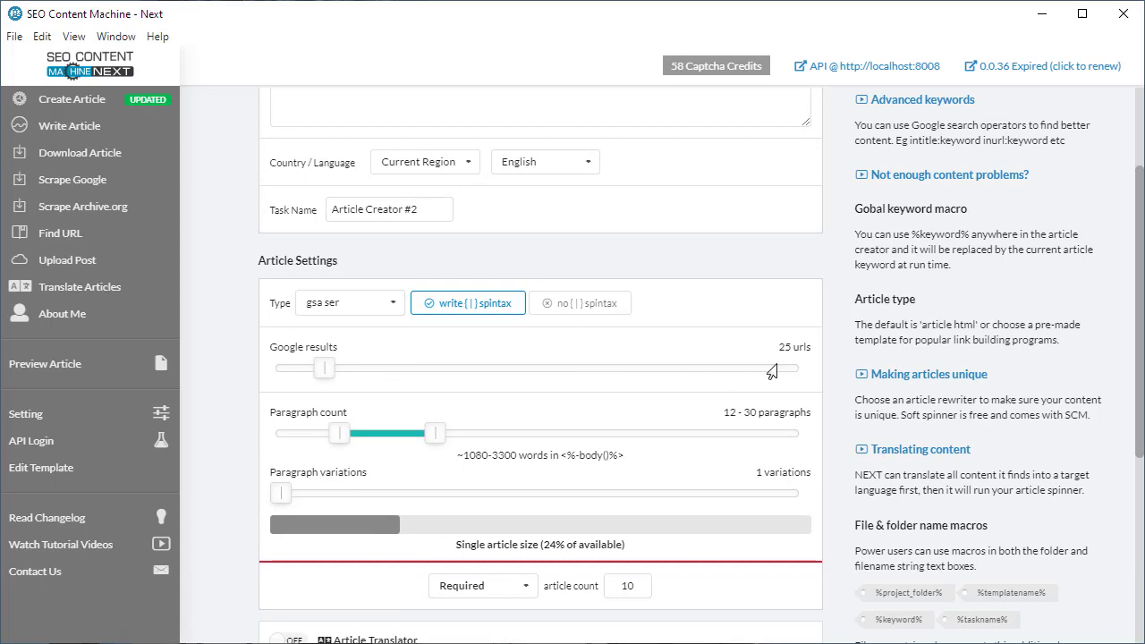
drag(325, 368, 529, 368)
drag(598, 409, 858, 407)
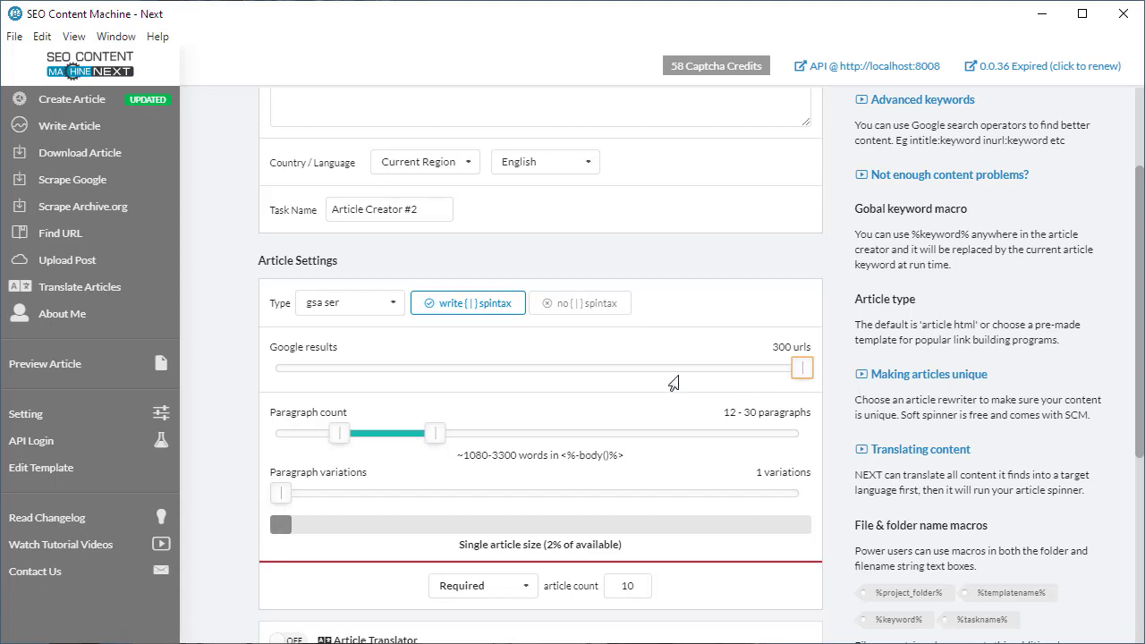
drag(803, 368, 327, 391)
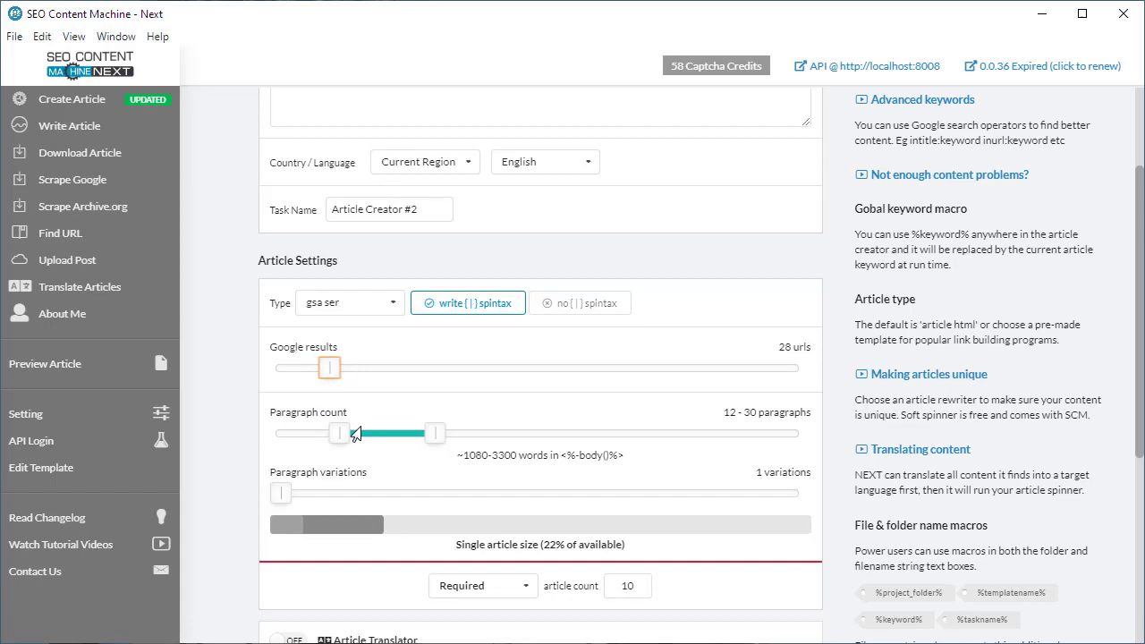
Set the paragraph count range to 28–41 paragraphs
drag(333, 447, 393, 433)
drag(803, 435, 553, 433)
drag(464, 456, 545, 451)
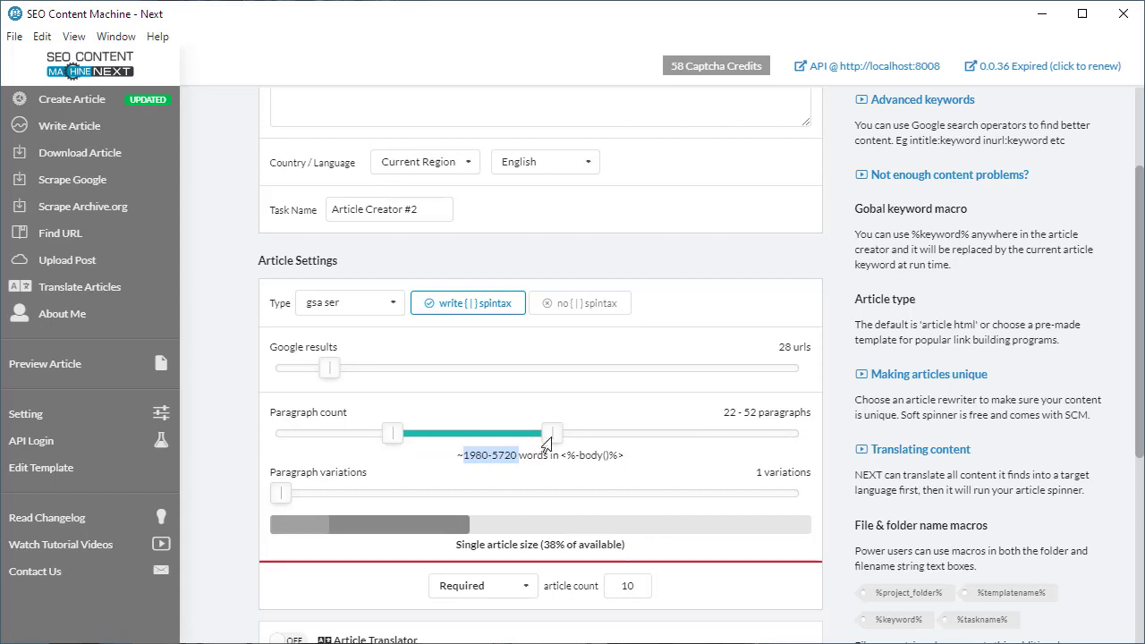
drag(552, 434, 494, 438)
drag(393, 433, 423, 436)
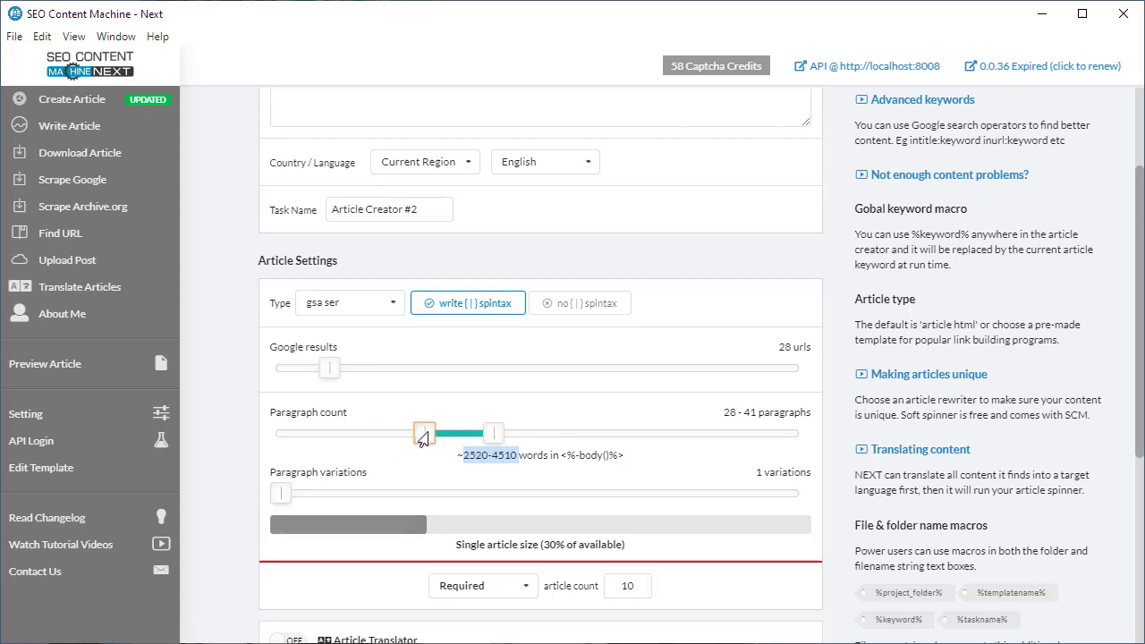
double_click(329, 477)
click(338, 478)
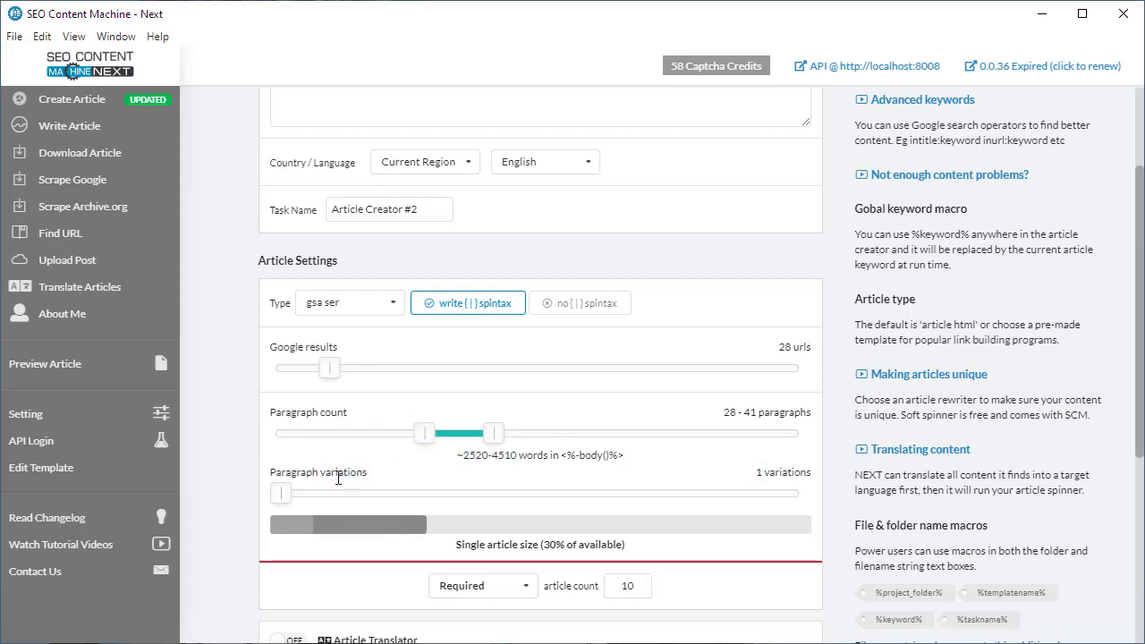
scroll(336, 494, down, 2)
scroll(335, 494, down, 3)
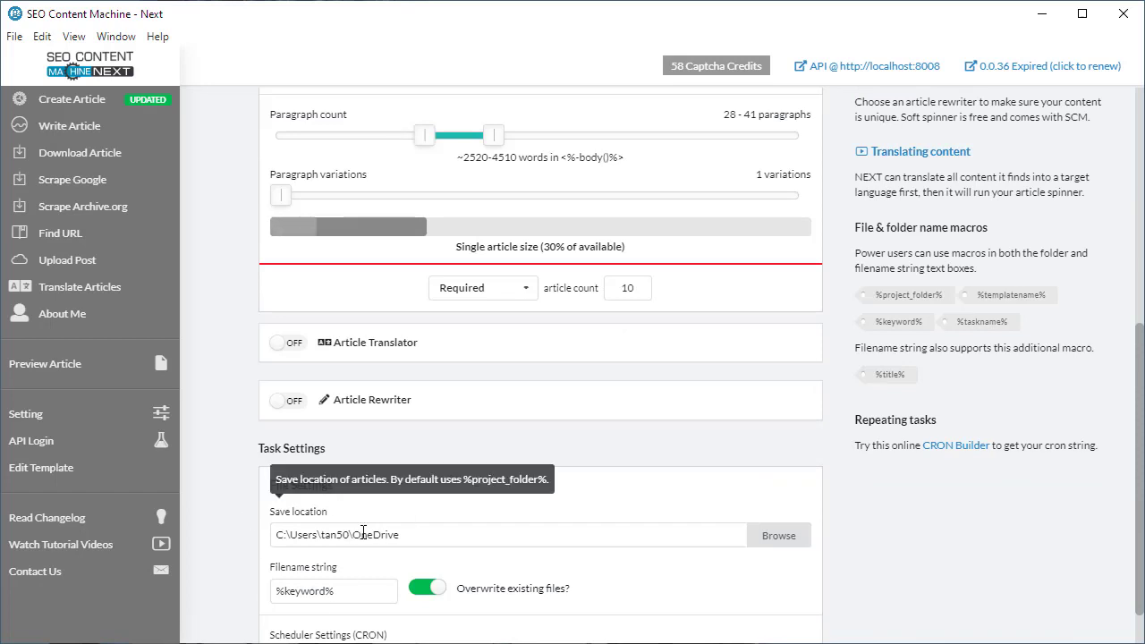
scroll(363, 495, up, 3)
scroll(358, 492, up, 2)
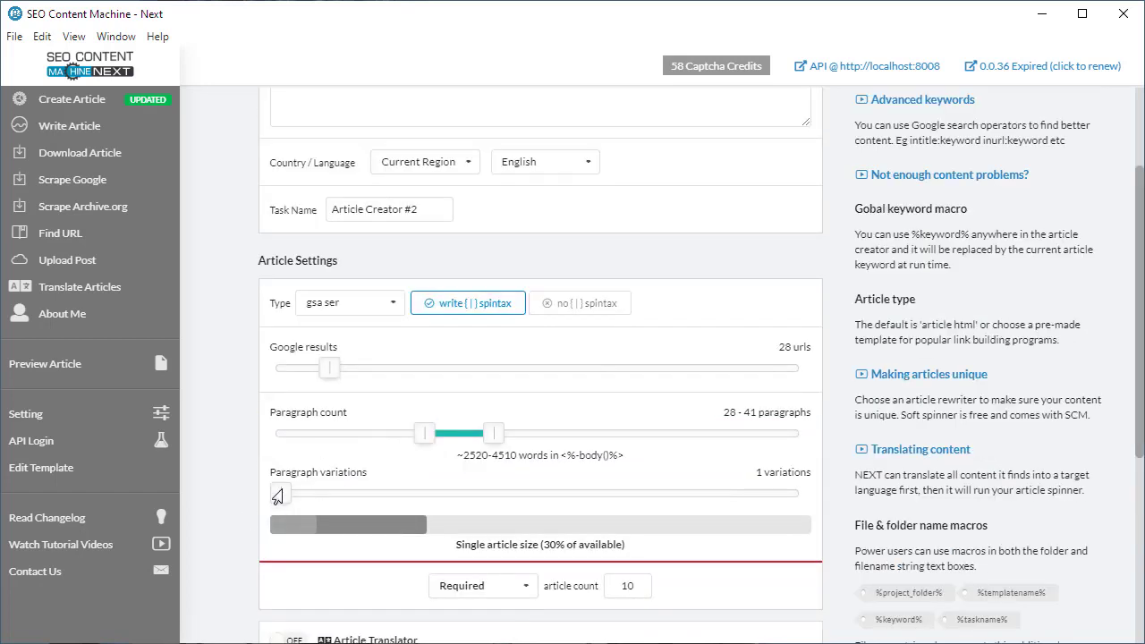
drag(278, 497, 780, 503)
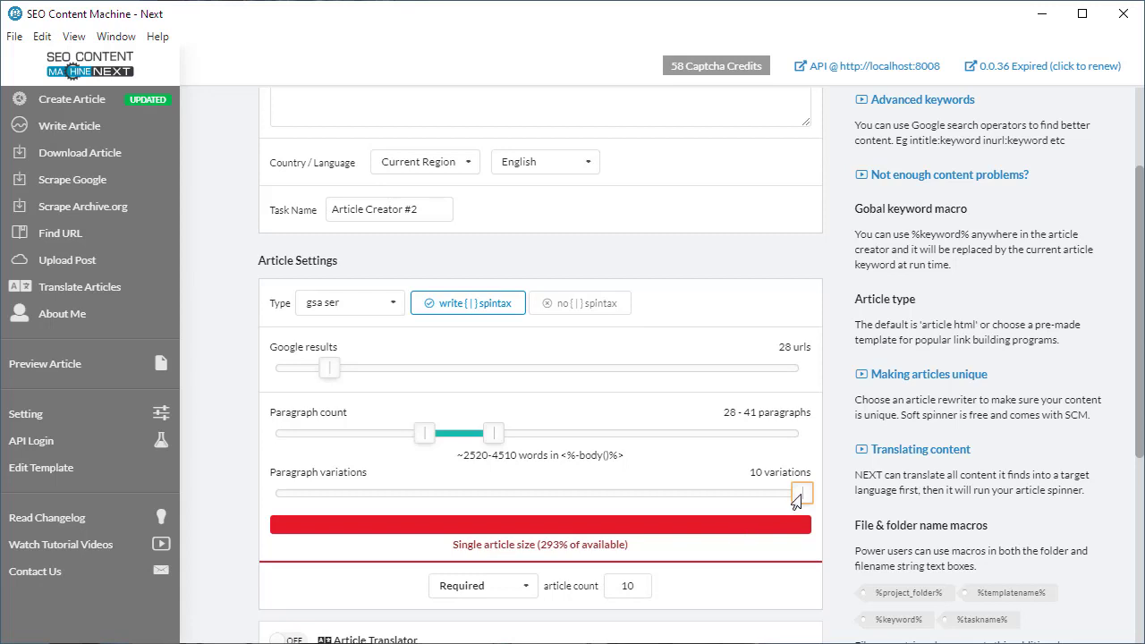
drag(796, 499, 236, 485)
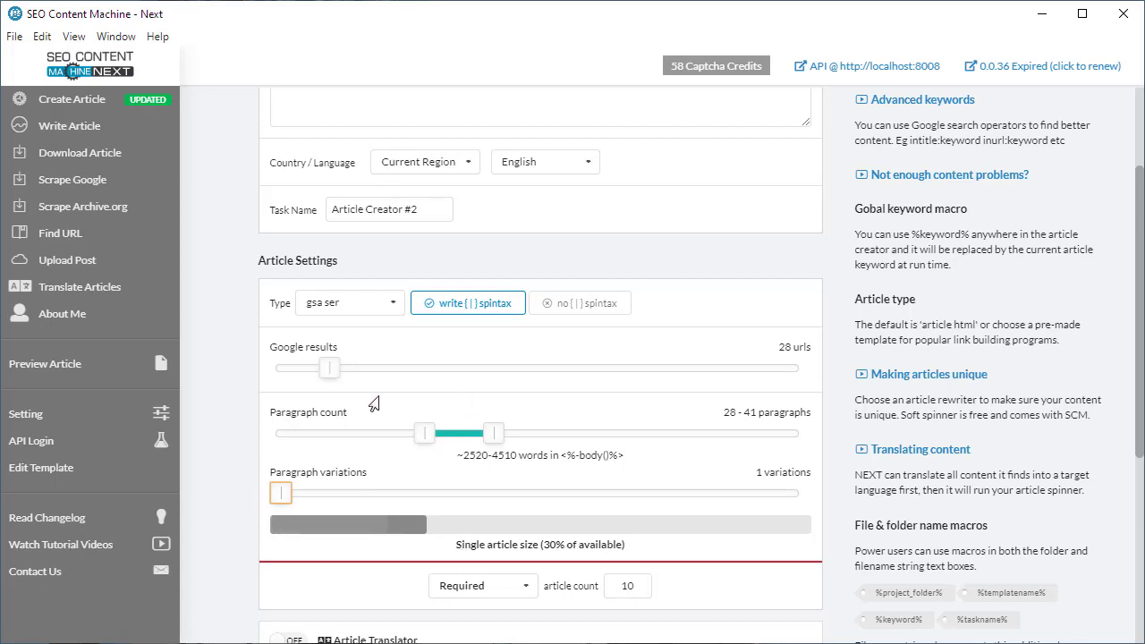
Set Google results to 1 url and the paragraph count to exactly 5–5
drag(322, 375, 276, 380)
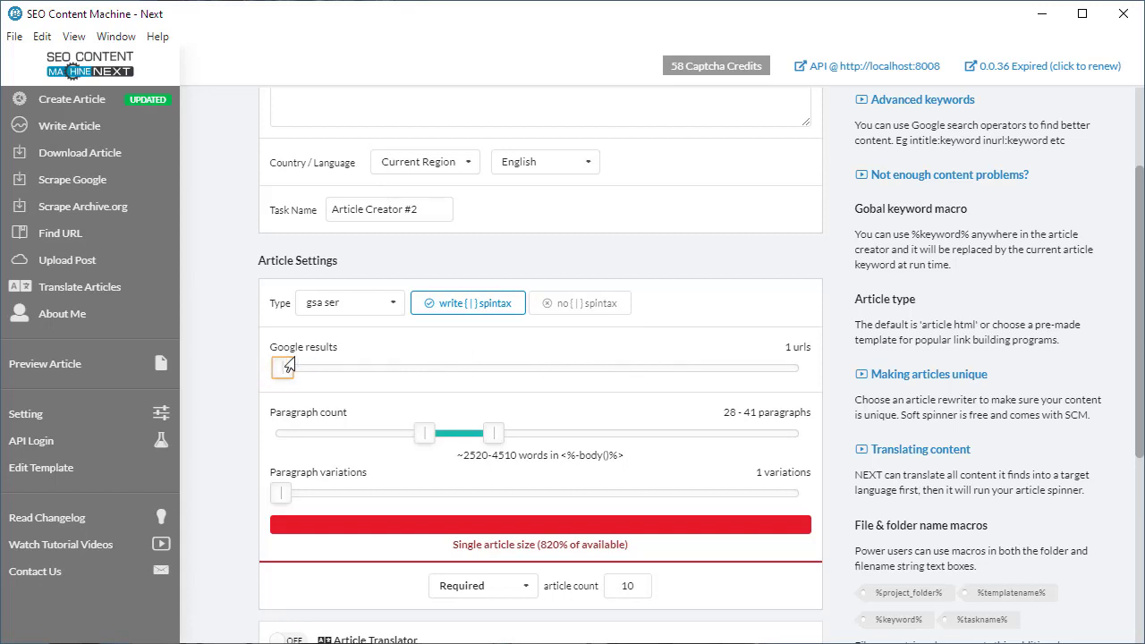
drag(424, 434, 250, 435)
drag(493, 435, 225, 436)
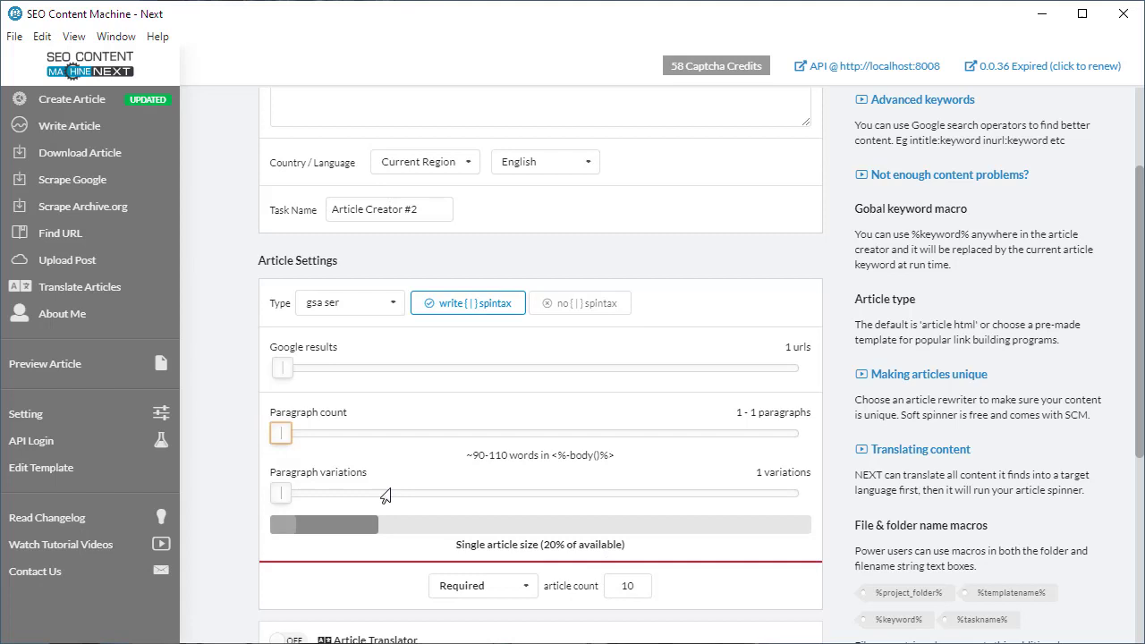
drag(281, 433, 305, 445)
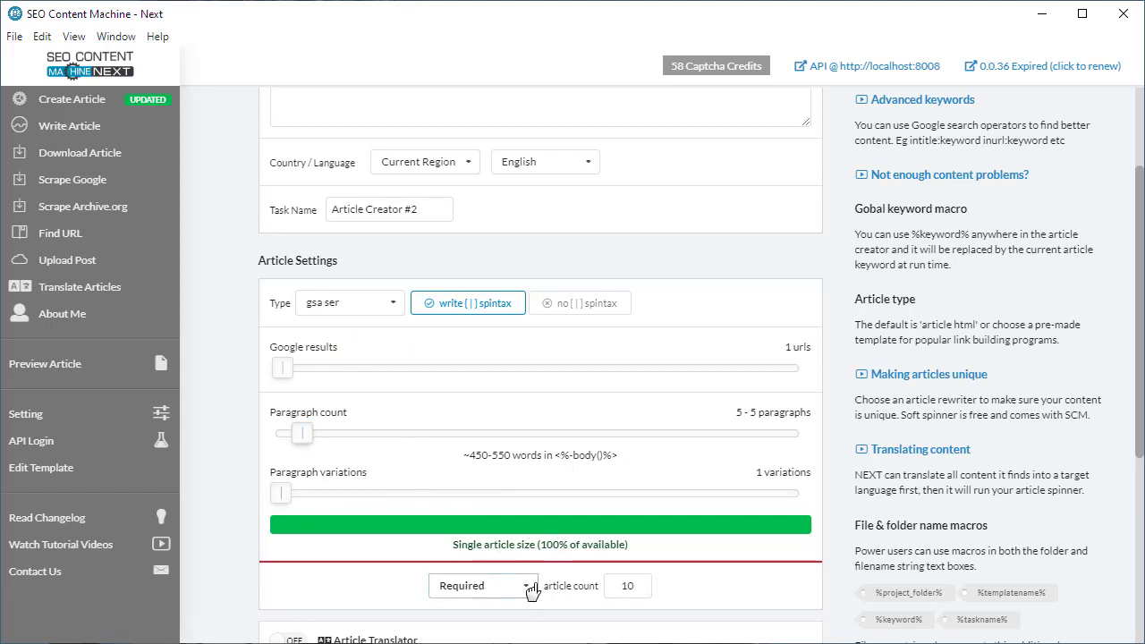
Use Estimated unique article count with 2 paragraph variations and 10 Google results
click(487, 589)
click(486, 532)
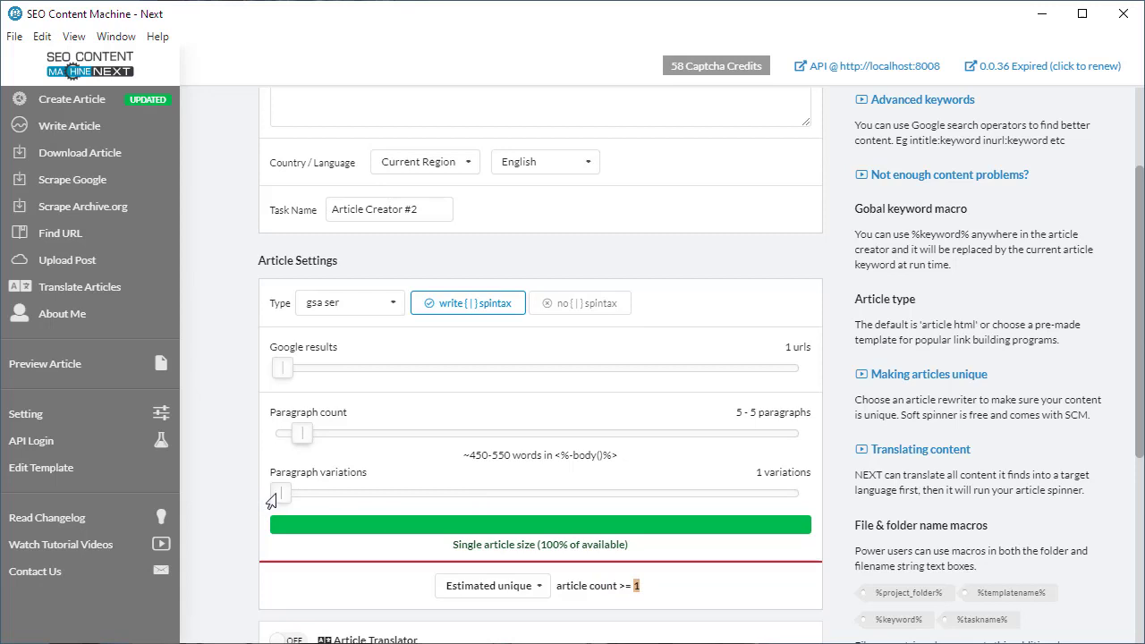
drag(283, 498, 339, 497)
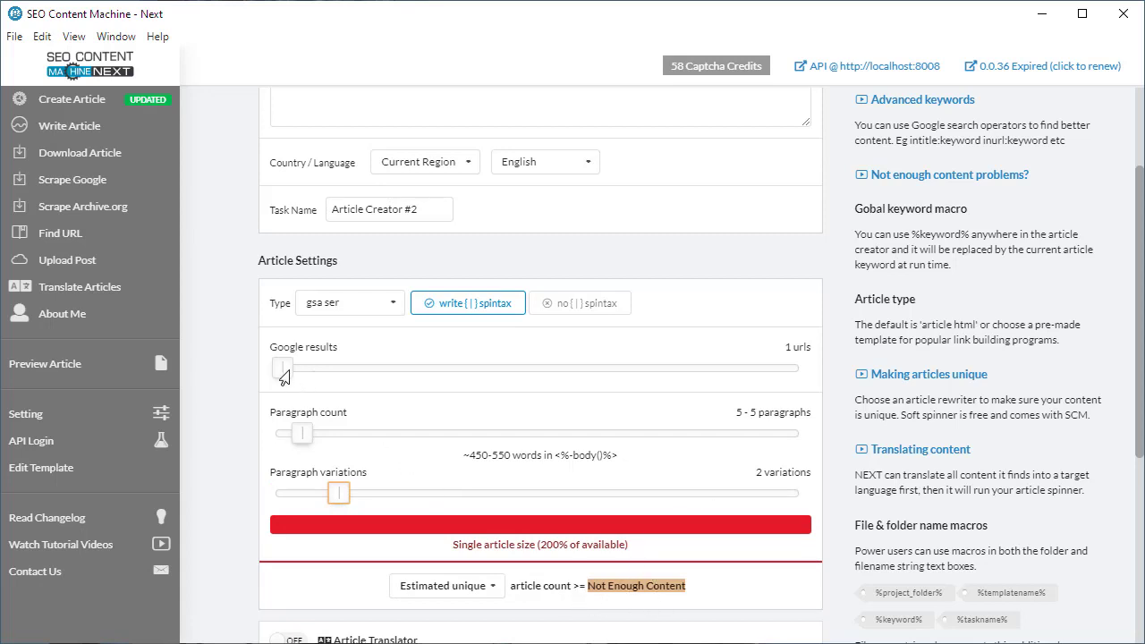
drag(282, 376, 299, 375)
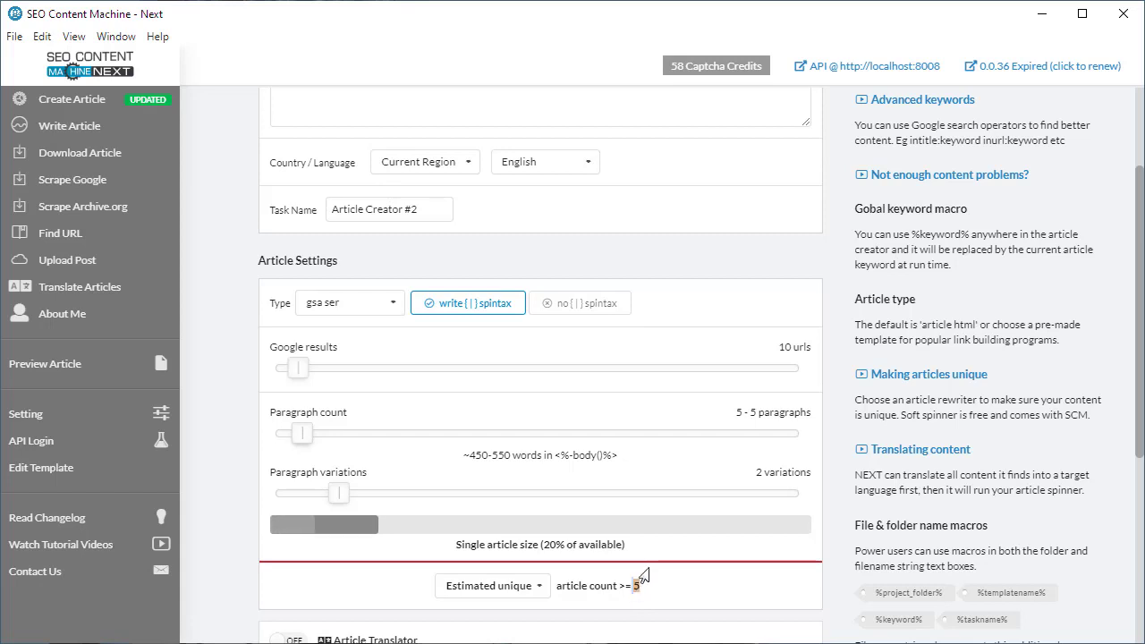
Switch the article count mode back to Required with 100 articles
click(493, 586)
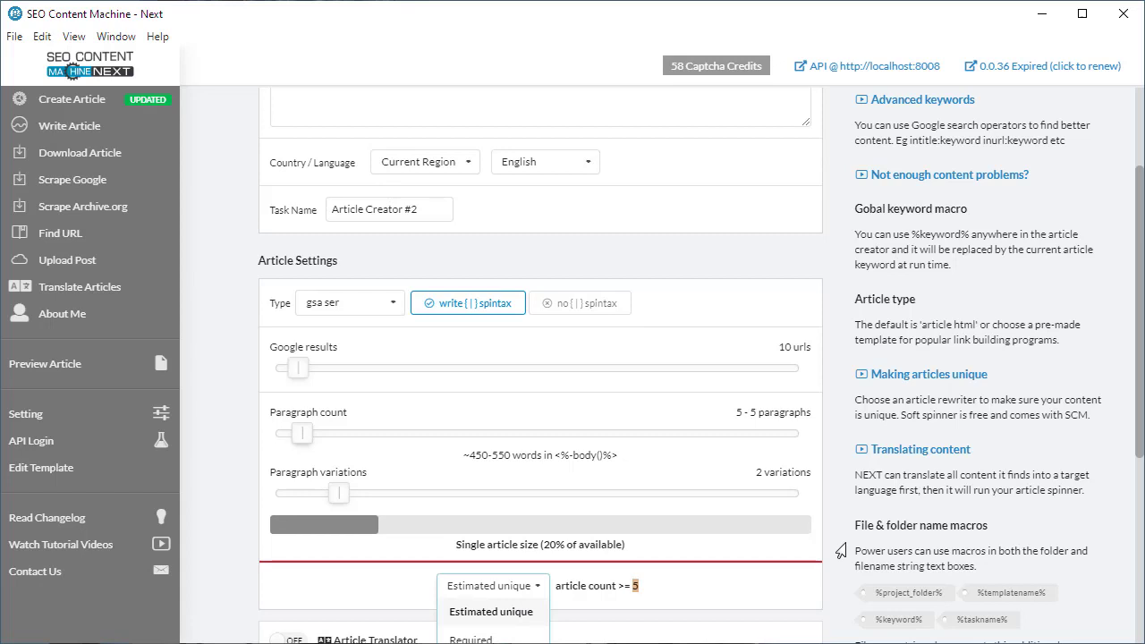
scroll(1130, 367, down, 1)
scroll(1130, 367, down, 2)
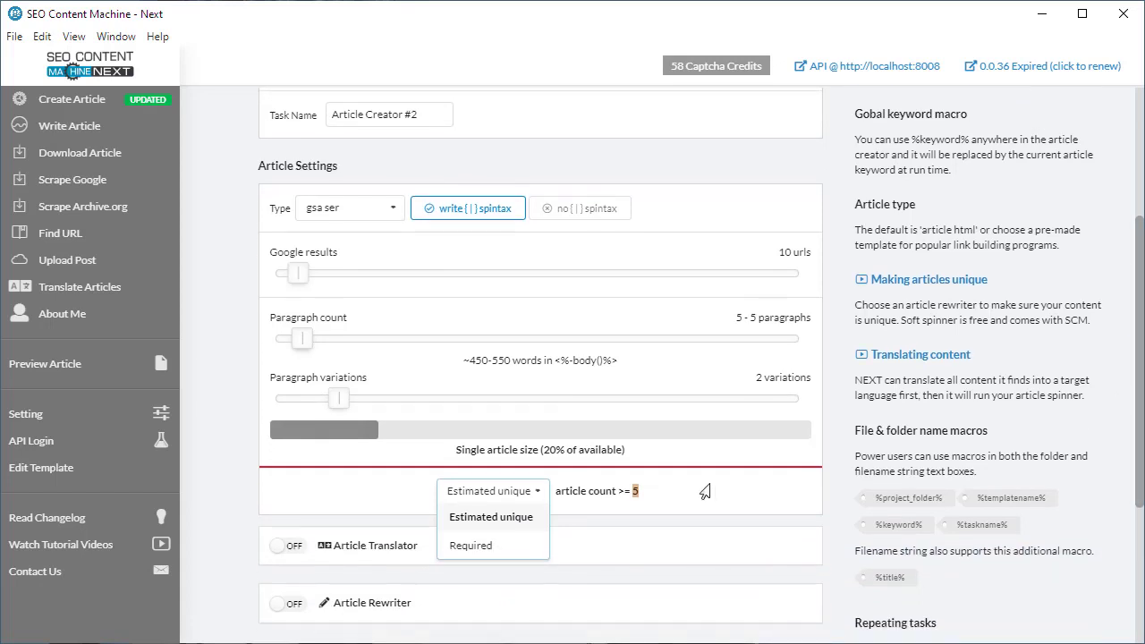
click(518, 554)
click(624, 491)
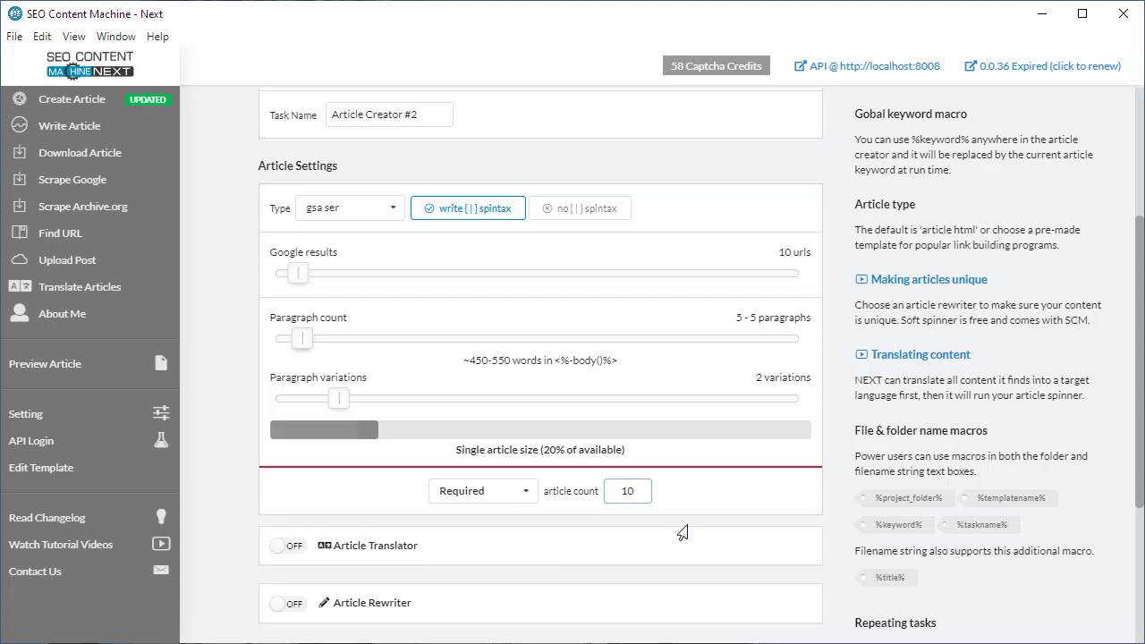
text(0)
click(706, 515)
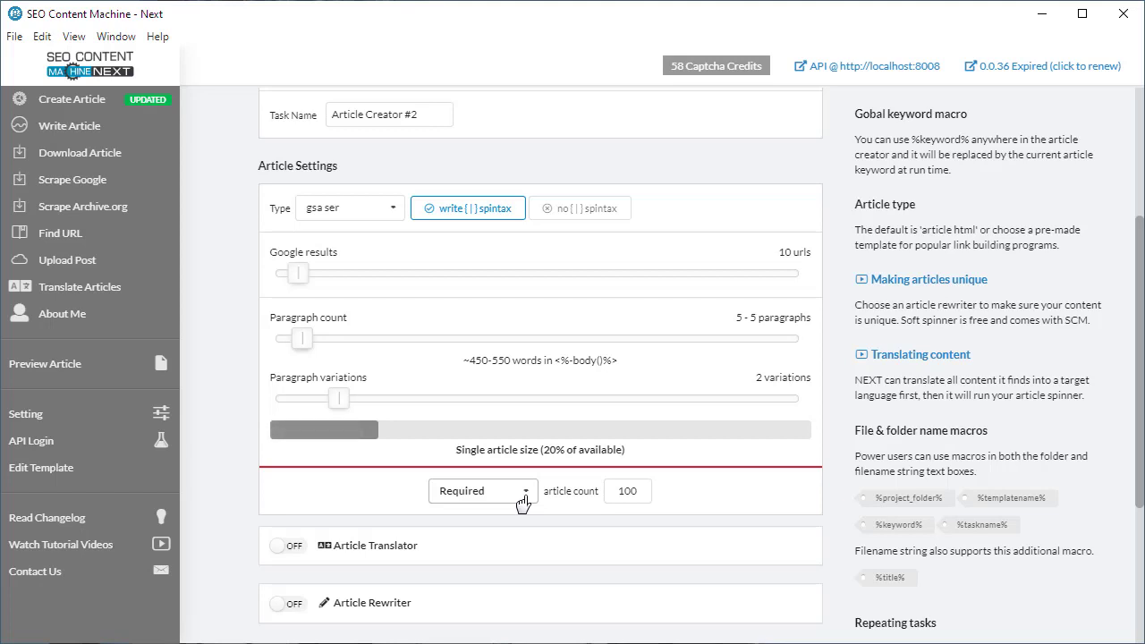
scroll(524, 503, up, 3)
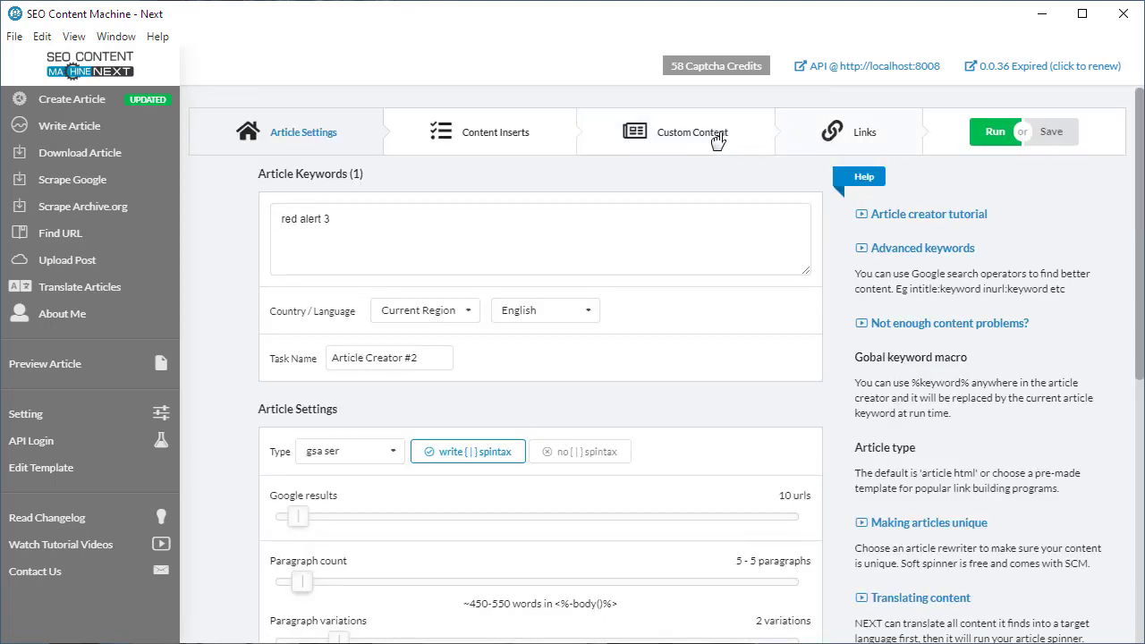
Rerun Article Creator #2 and scroll its log to the 'red alert 3' Google capture
click(70, 101)
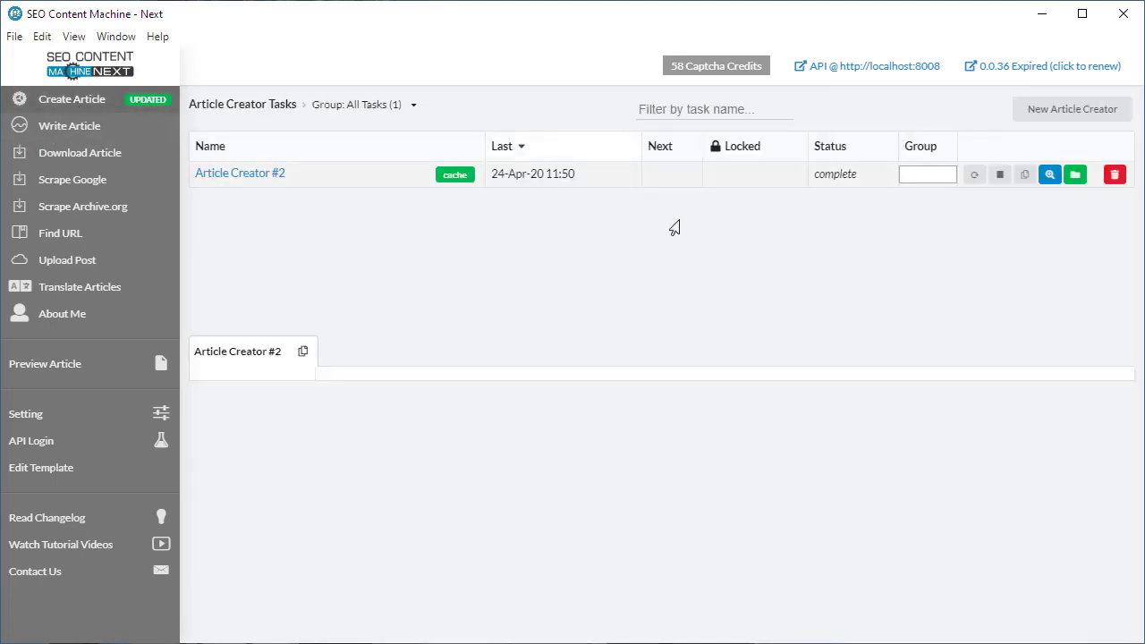
click(975, 174)
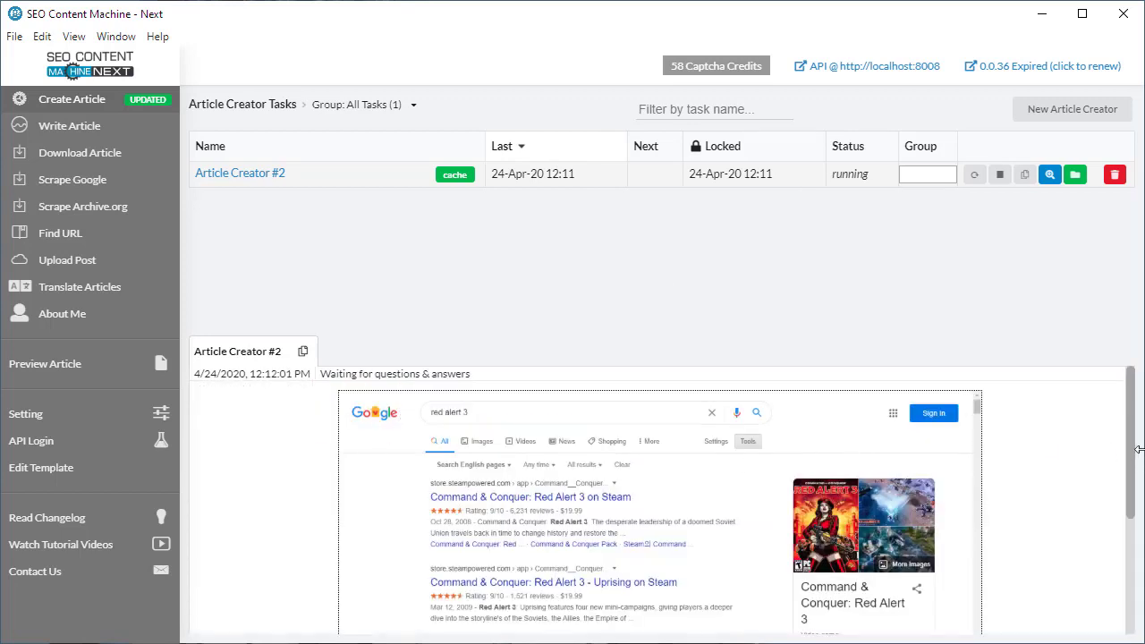
drag(1128, 439, 1129, 586)
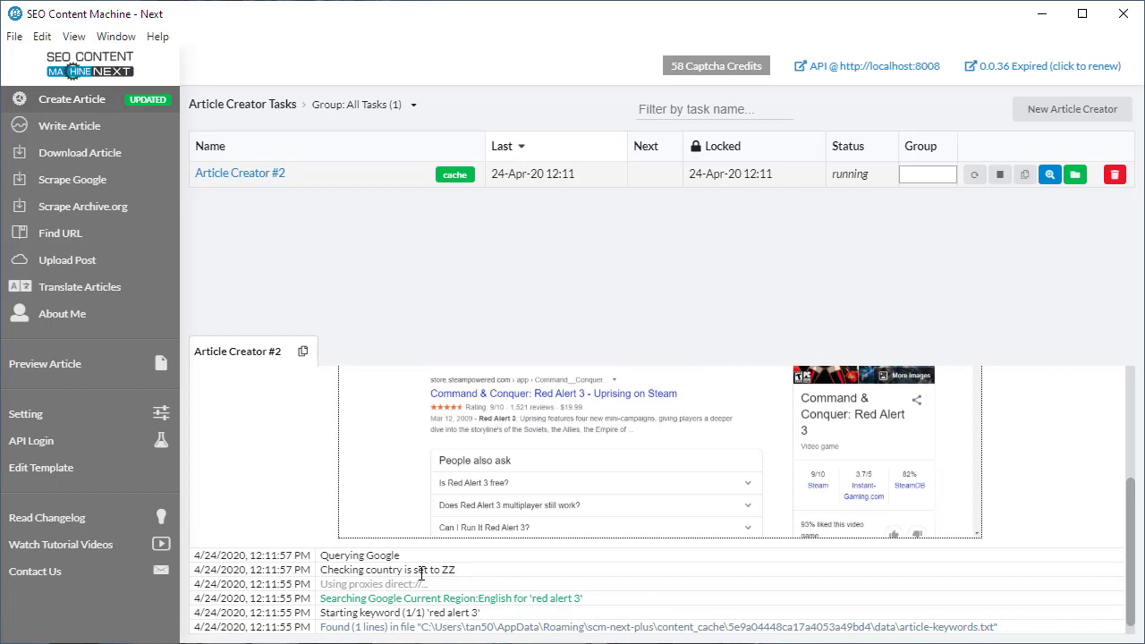
scroll(421, 574, up, 4)
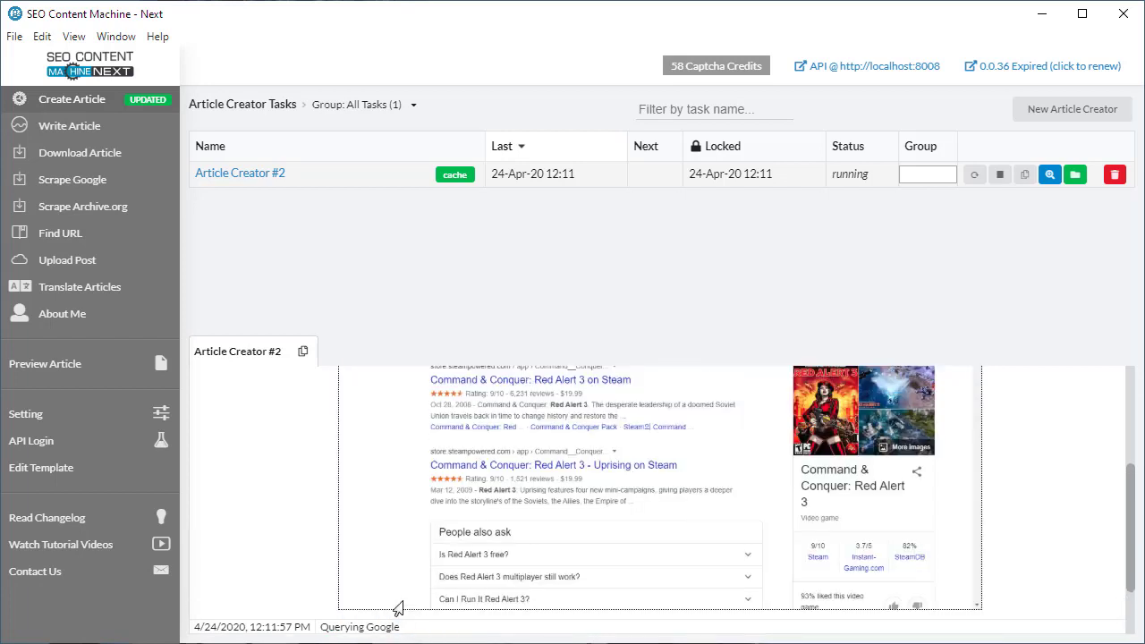
scroll(399, 608, up, 2)
scroll(1126, 542, down, 1)
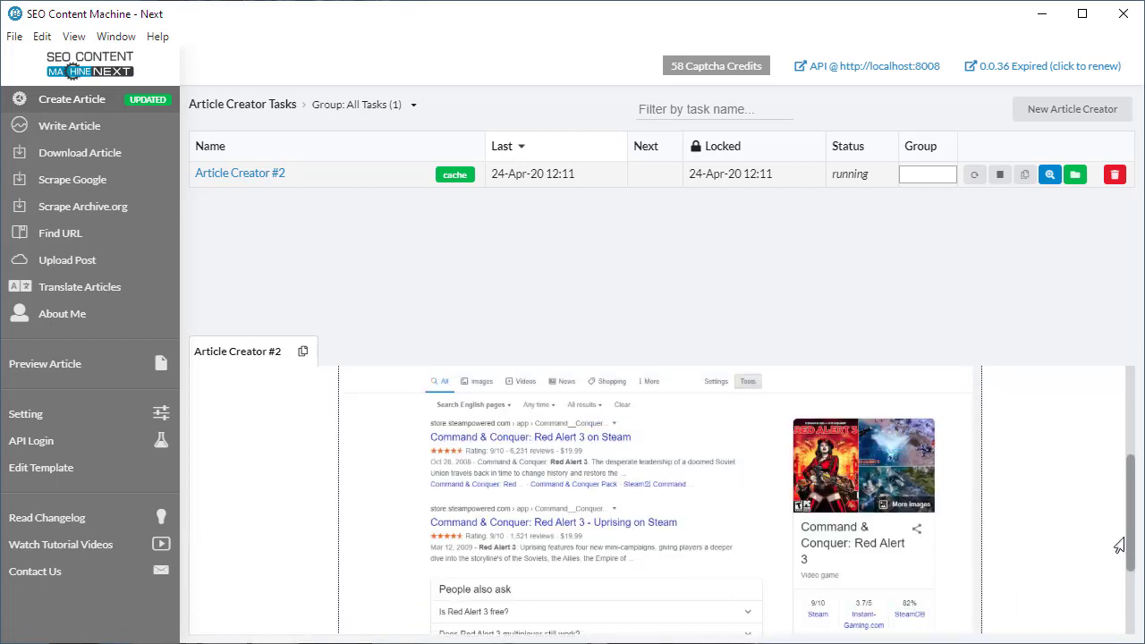
drag(1126, 576, 1113, 534)
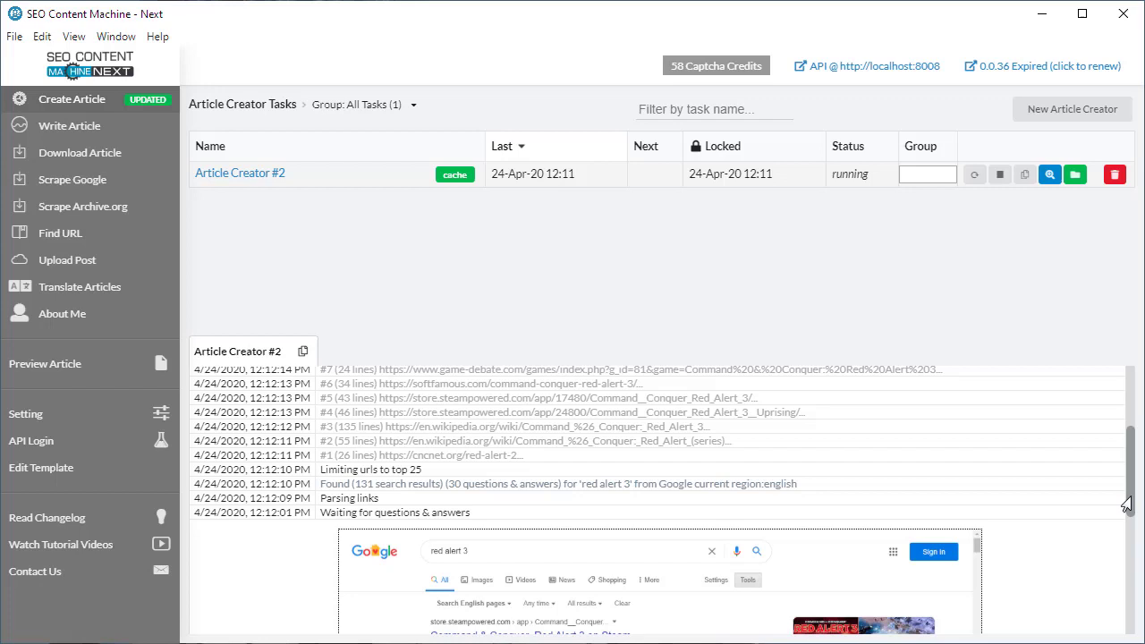
Let Article Creator #2 finish and select the 'Resetting content and starting again' log line
drag(1128, 506, 566, 553)
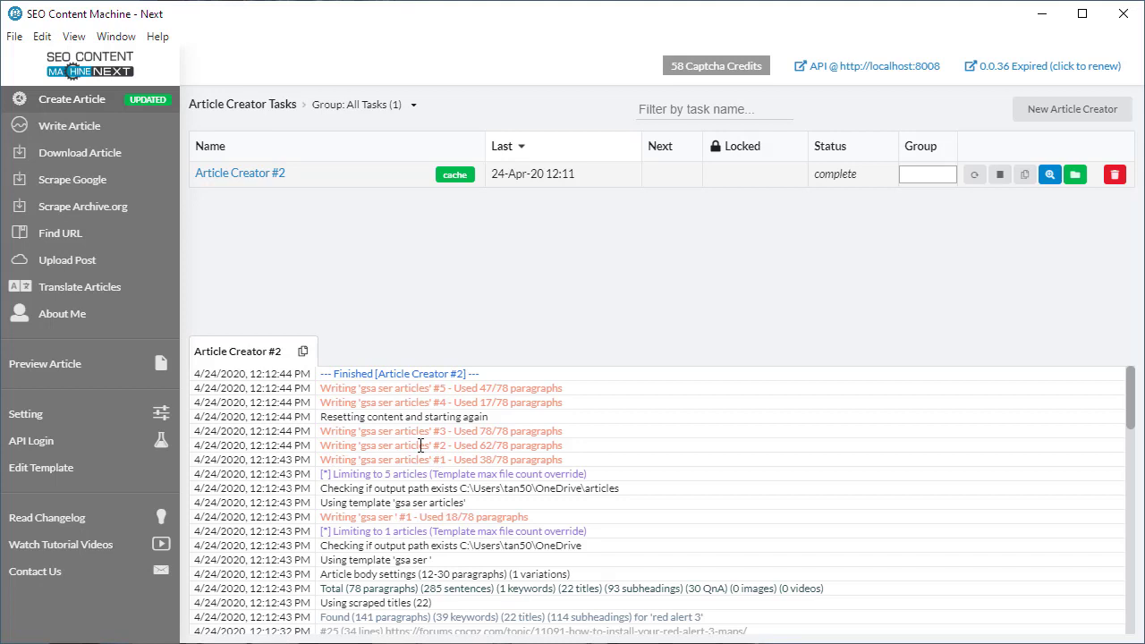
triple_click(369, 418)
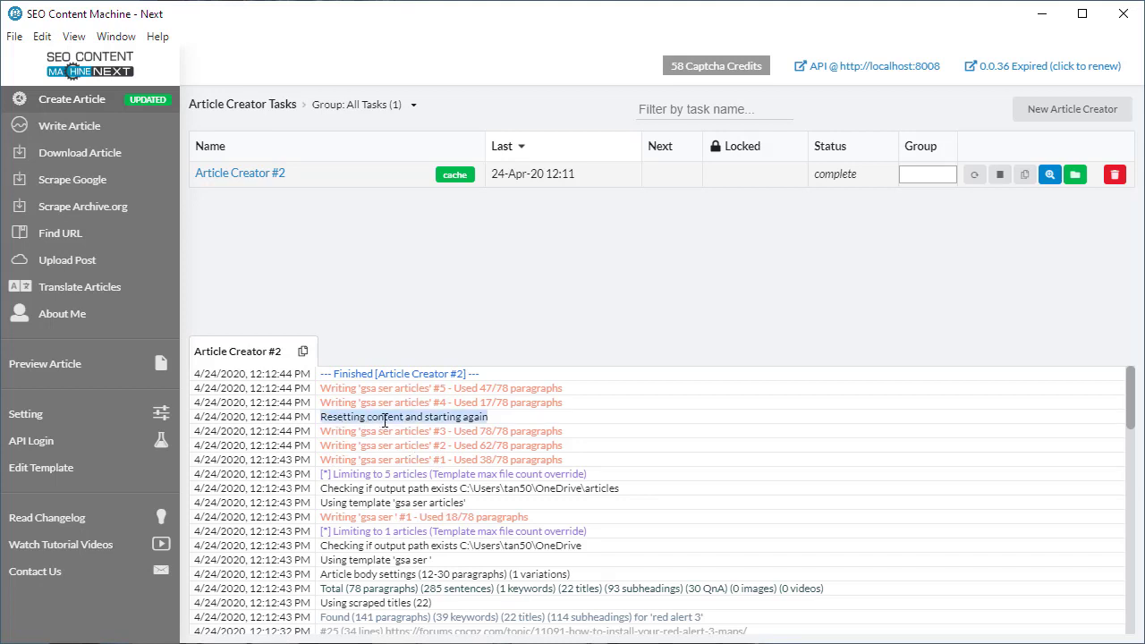
Create a new Post Uploader task starting April 1, 2020, posting every 1–1 days
click(97, 266)
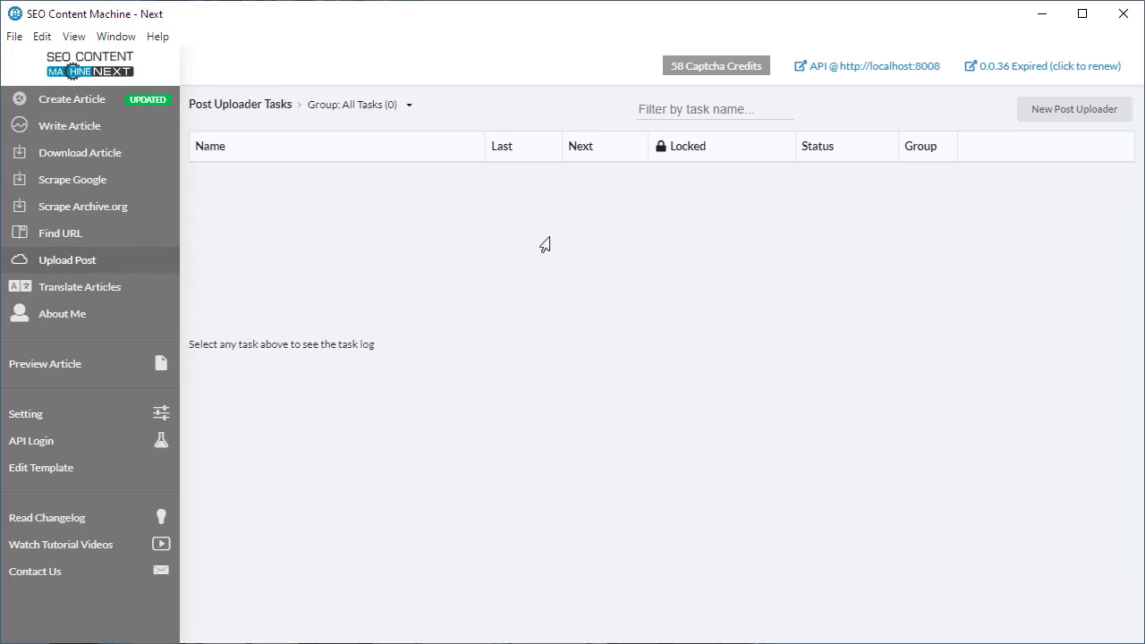
click(1048, 114)
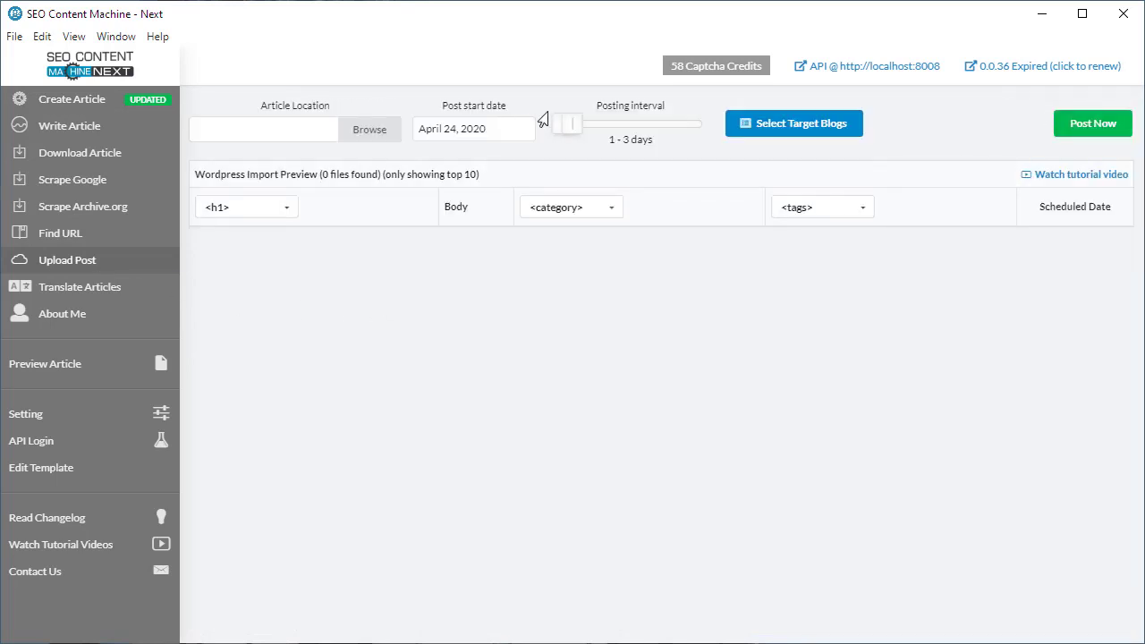
mouse_move(564, 125)
mouse_down()
mouse_move(616, 125)
mouse_move(557, 125)
mouse_up()
click(468, 129)
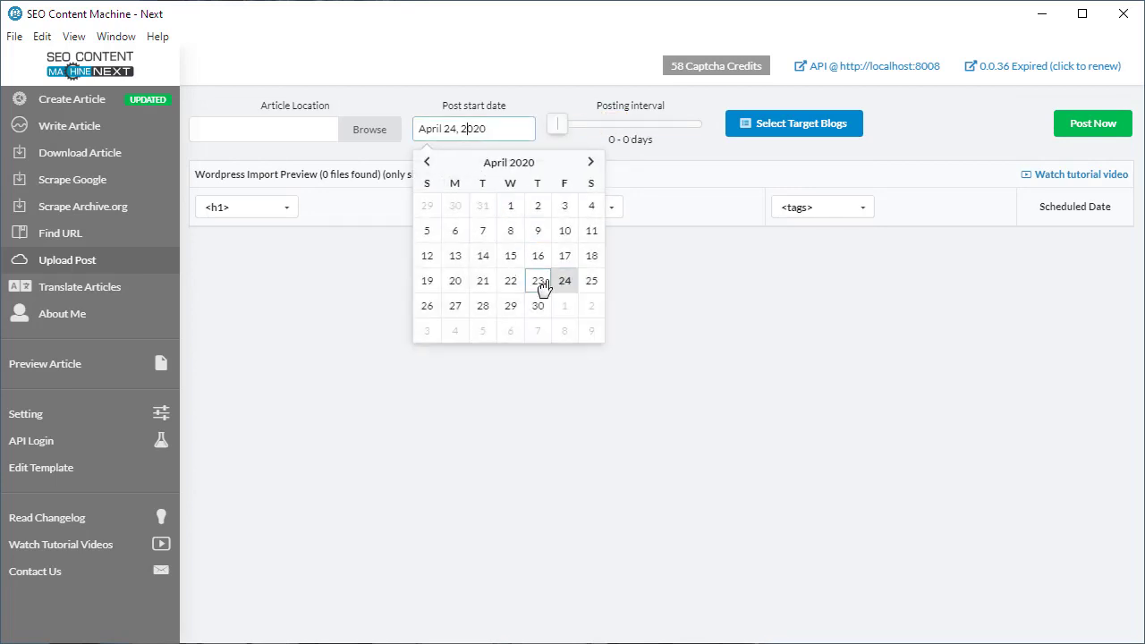
click(510, 206)
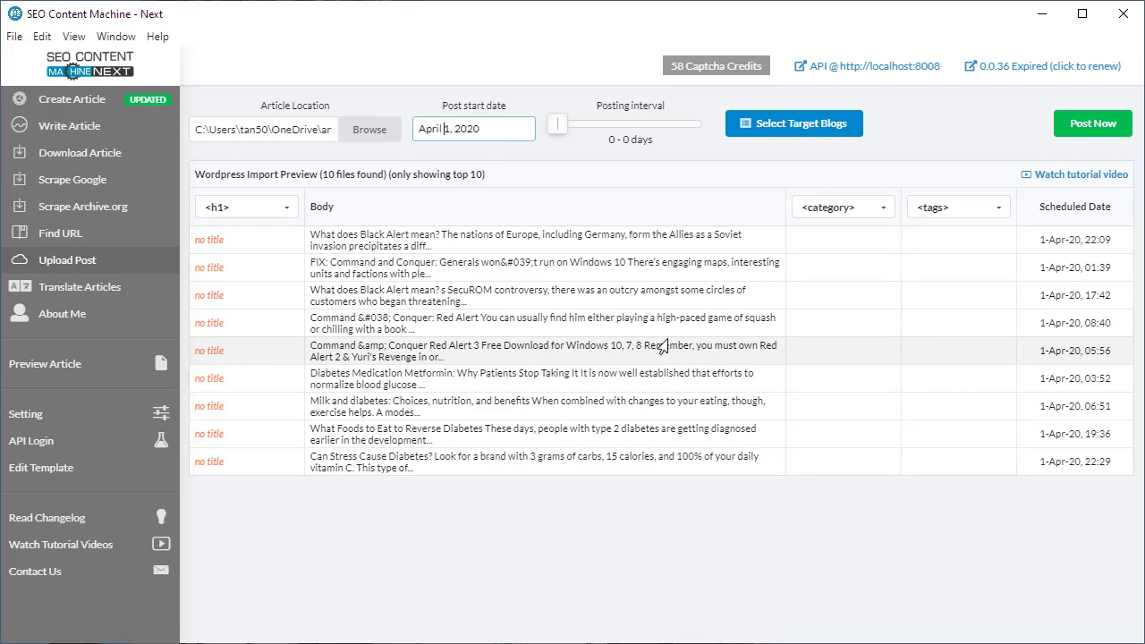
click(558, 127)
drag(557, 130, 565, 131)
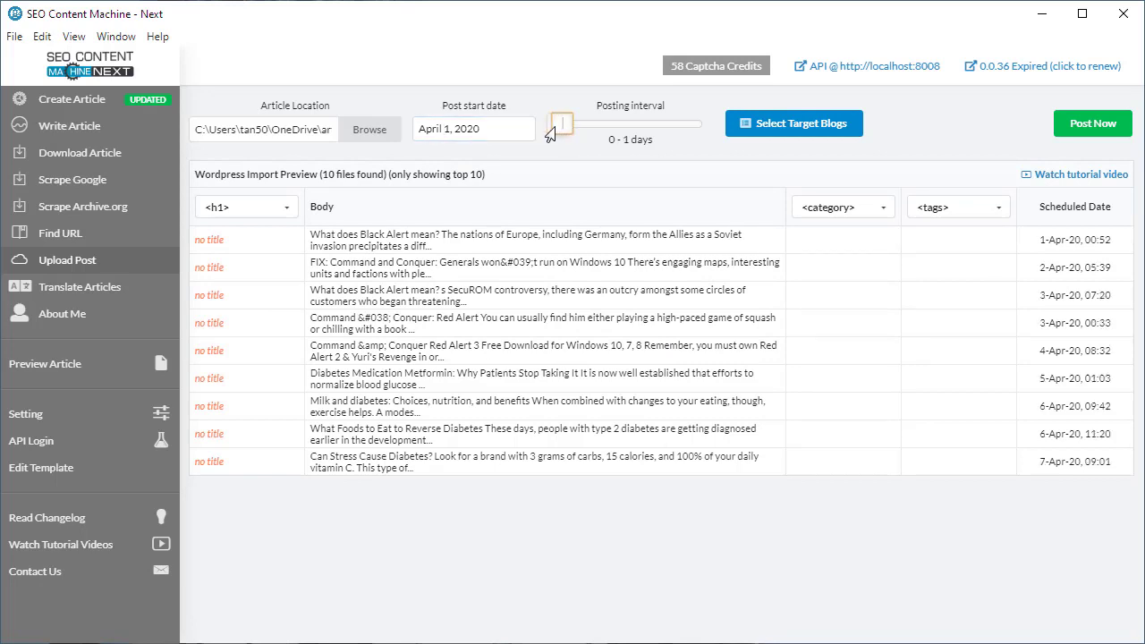
click(560, 127)
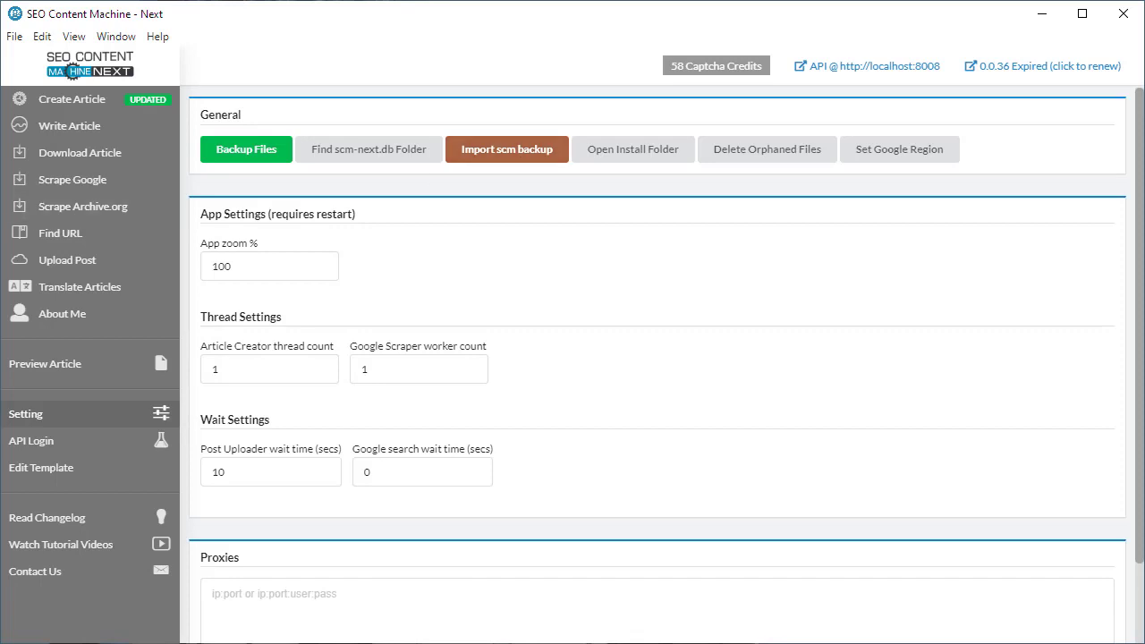
Read the Recent Changes changelog, selecting the April 17 and April 10 2020 entries
click(87, 519)
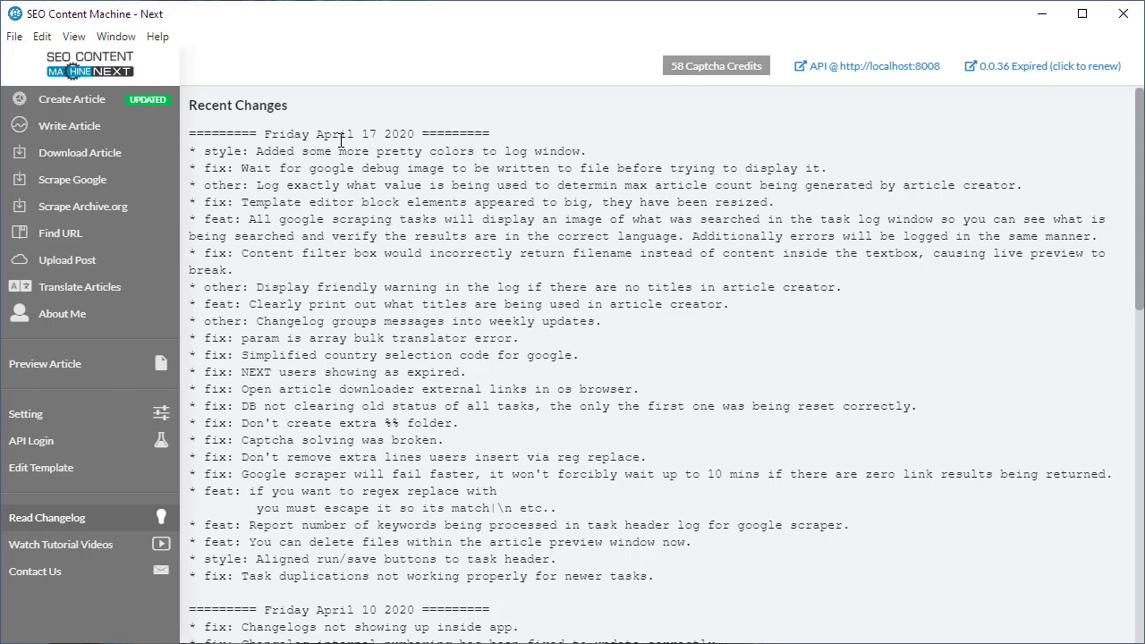
drag(658, 580, 187, 134)
click(302, 158)
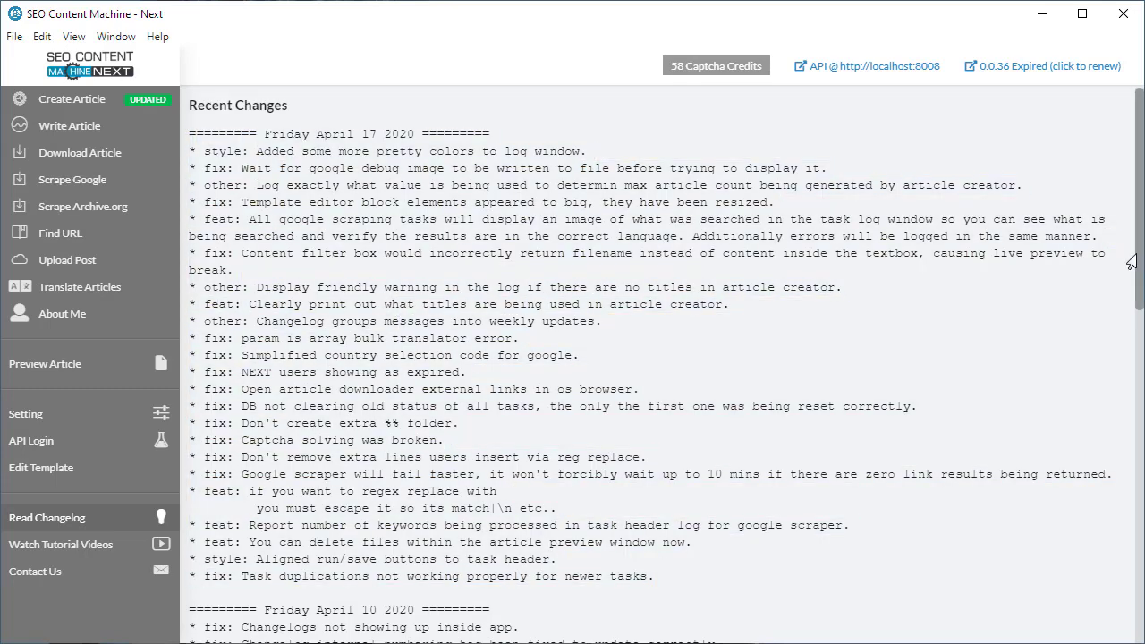
drag(1133, 261, 1142, 456)
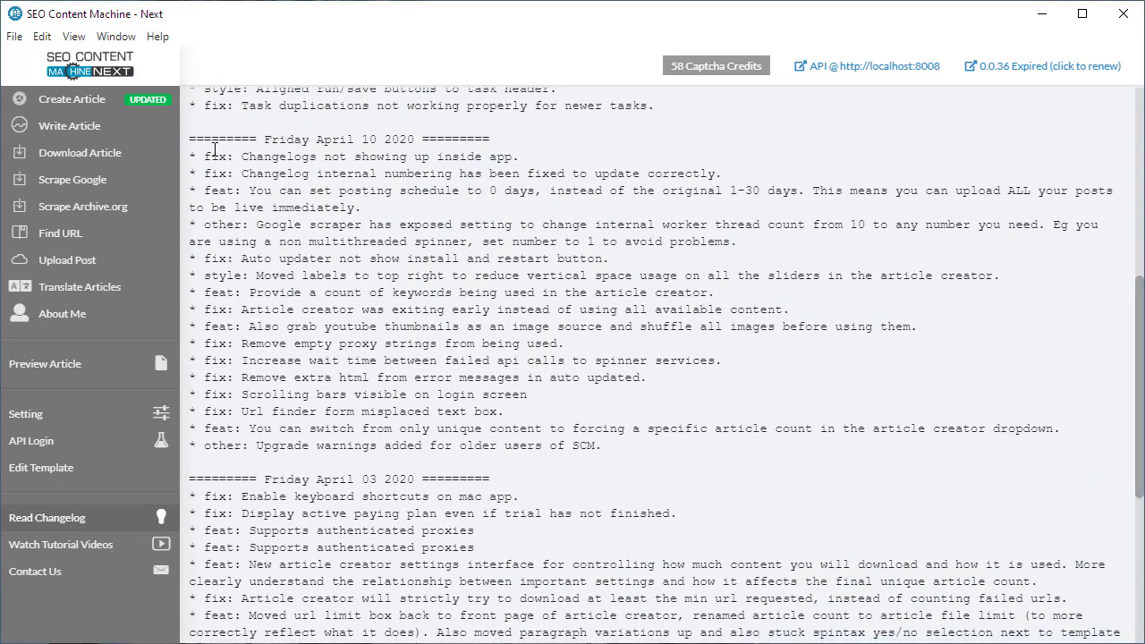
drag(203, 145, 622, 452)
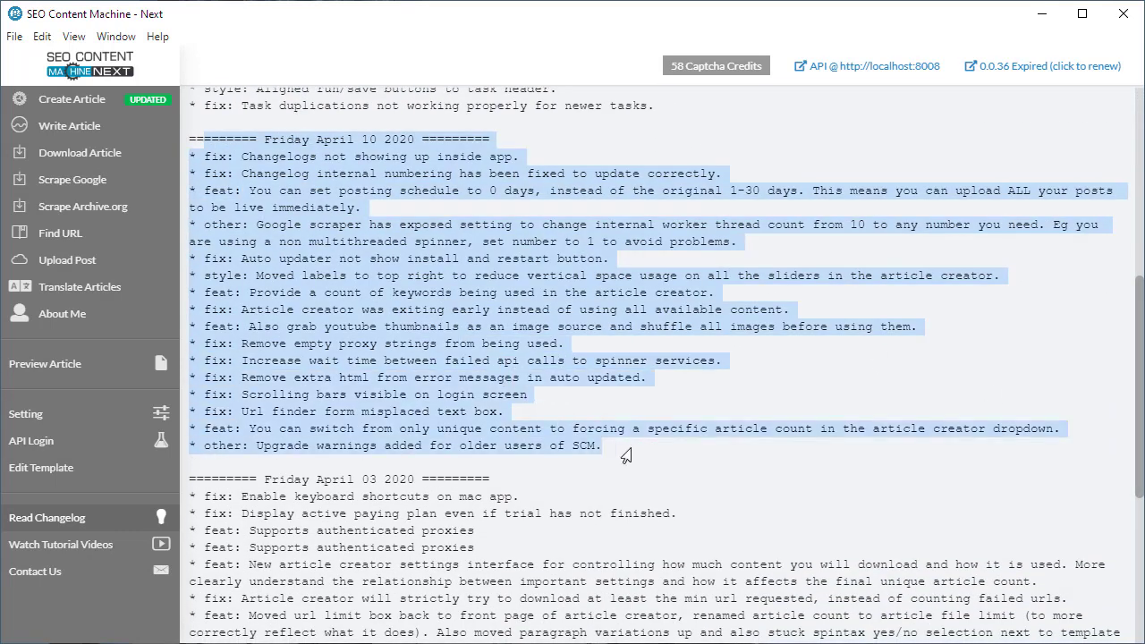
click(390, 302)
scroll(491, 308, down, 4)
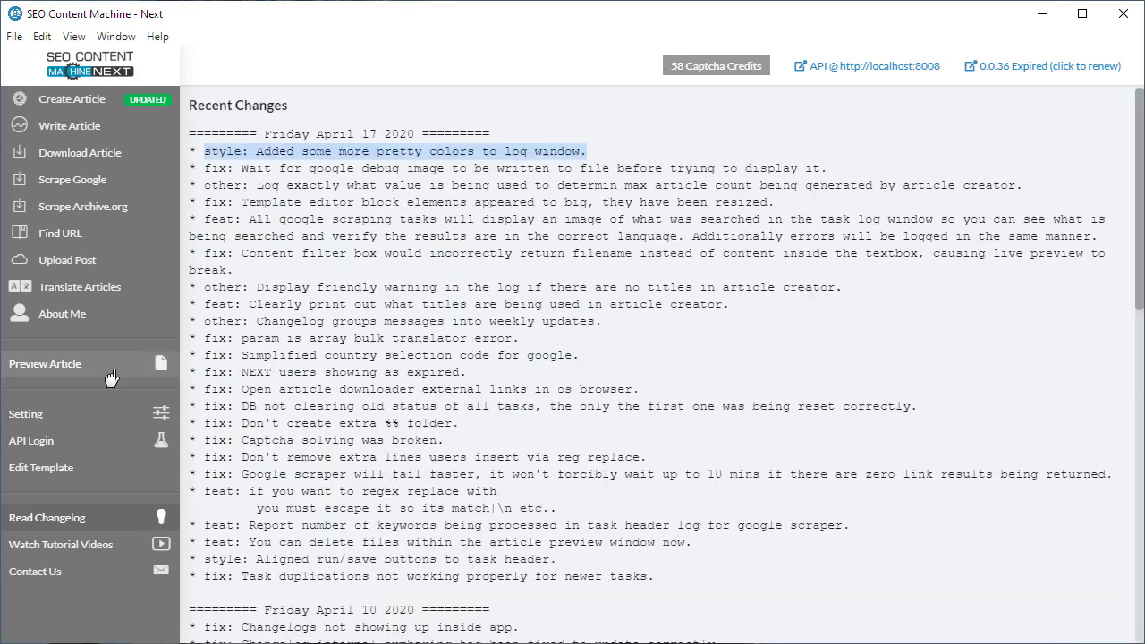
Preview Article Creator #2's generated red alert 3.txt article as rendered text
click(111, 376)
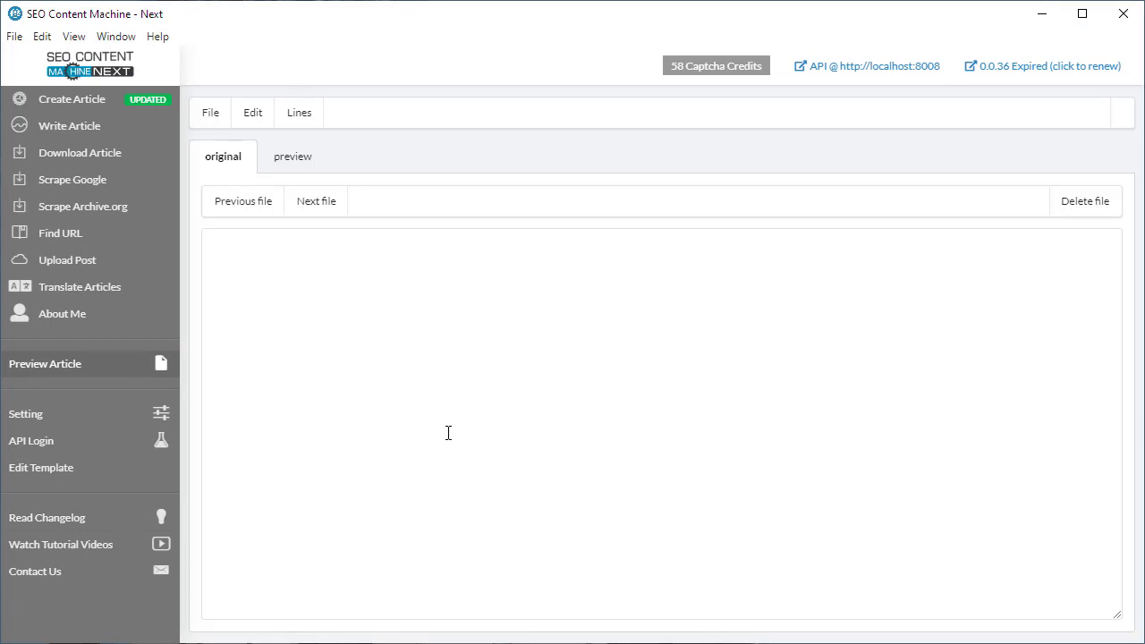
click(91, 103)
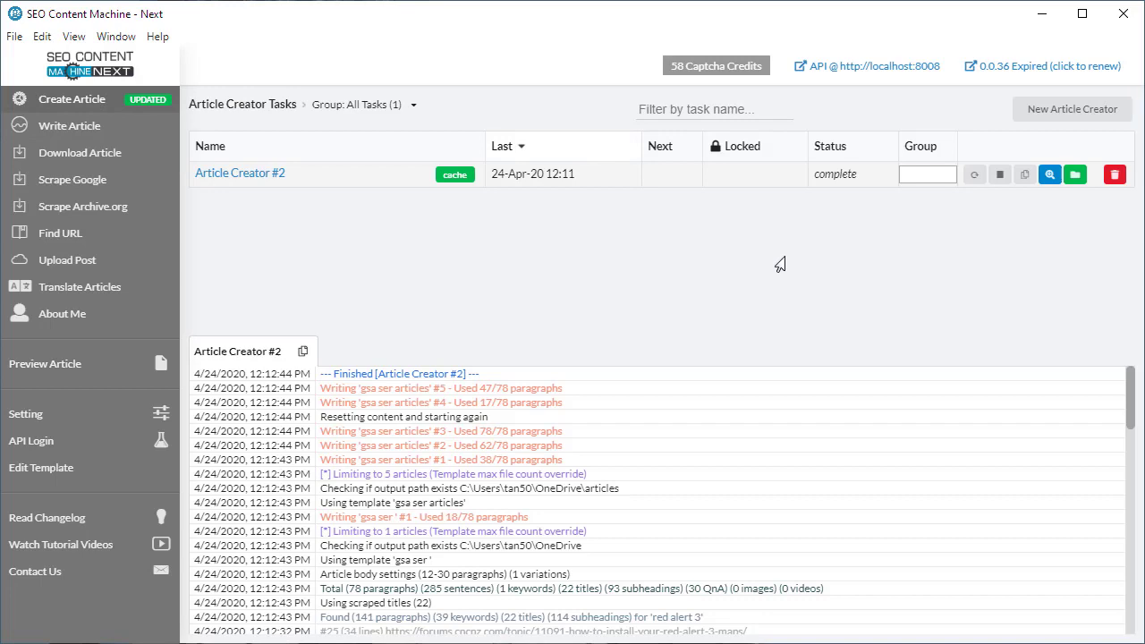
click(1048, 182)
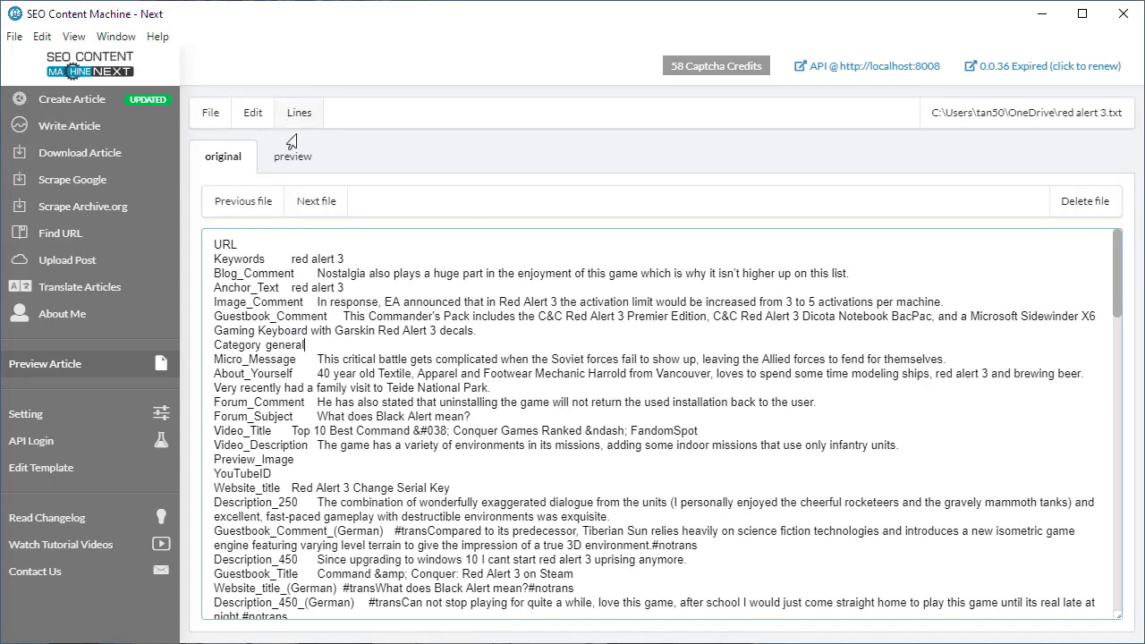
click(292, 165)
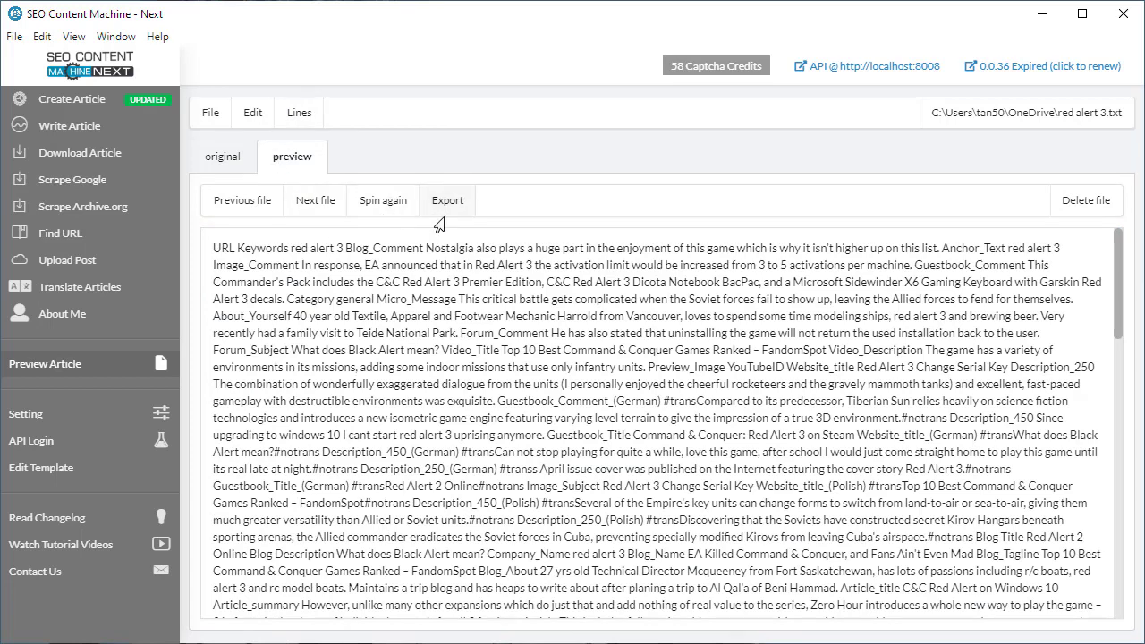
Edit Google Scraper #1's red alert search keywords and run the scraper task again
click(112, 190)
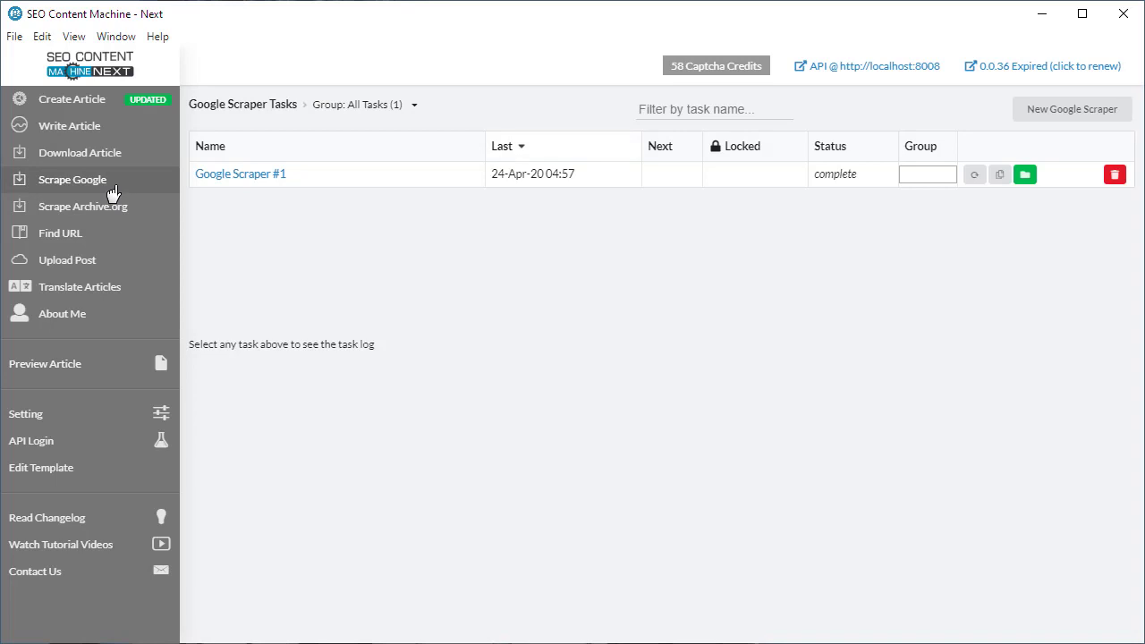
click(234, 177)
click(520, 261)
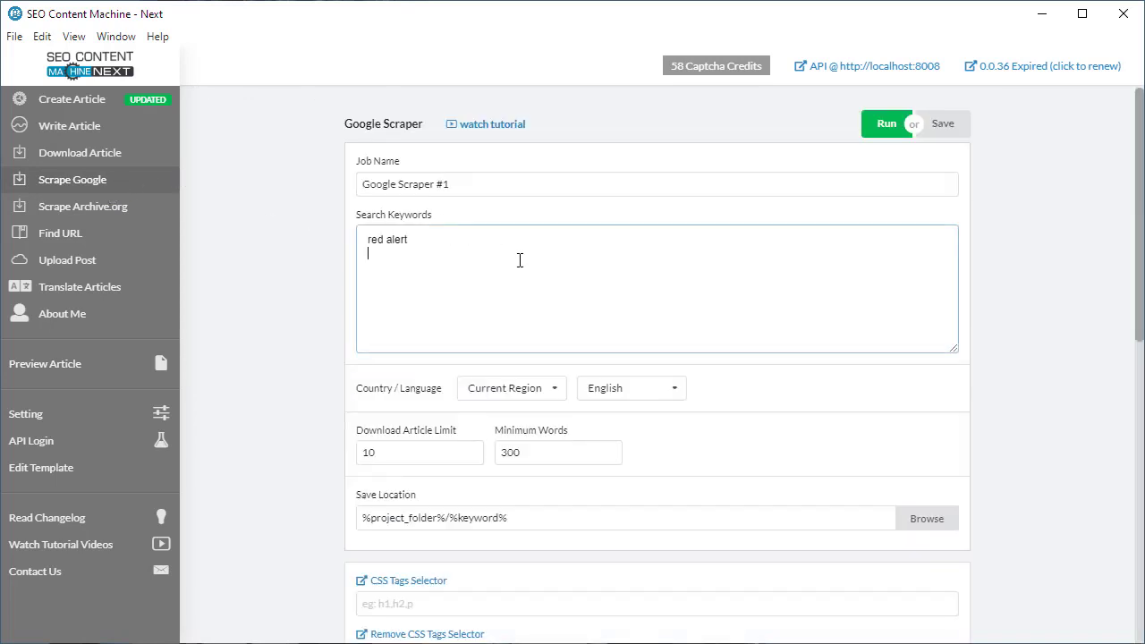
text(re)
click(888, 124)
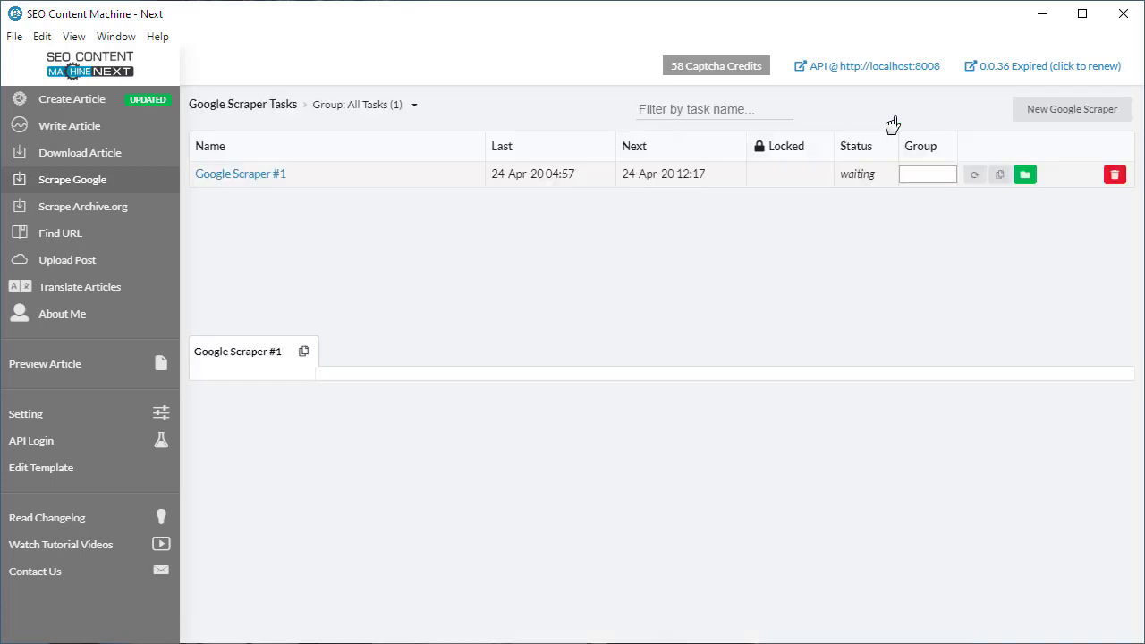